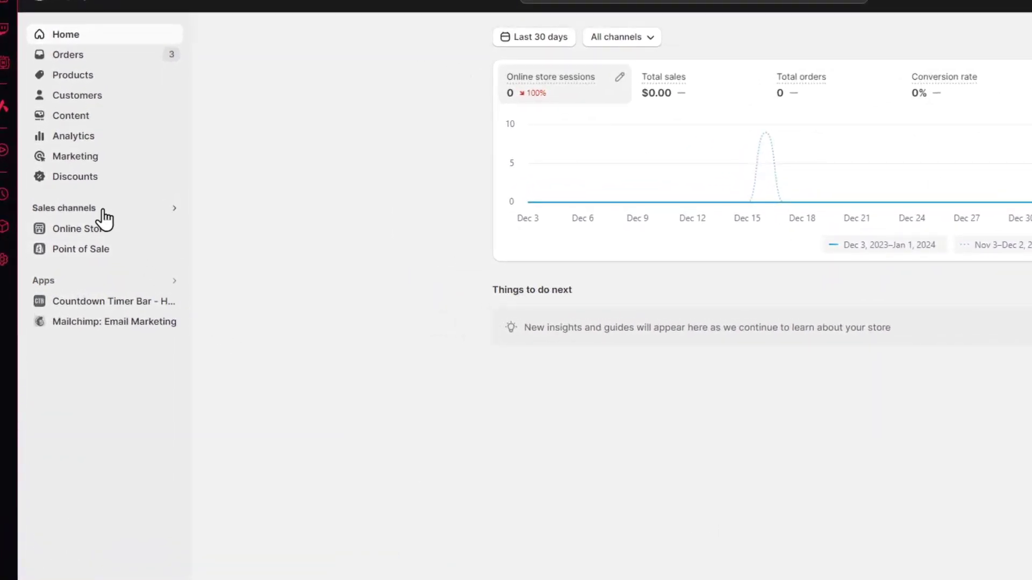
Search the Shopify App Store for 'dsers', fixing the typo, to list 138 apps
left_click(42, 280)
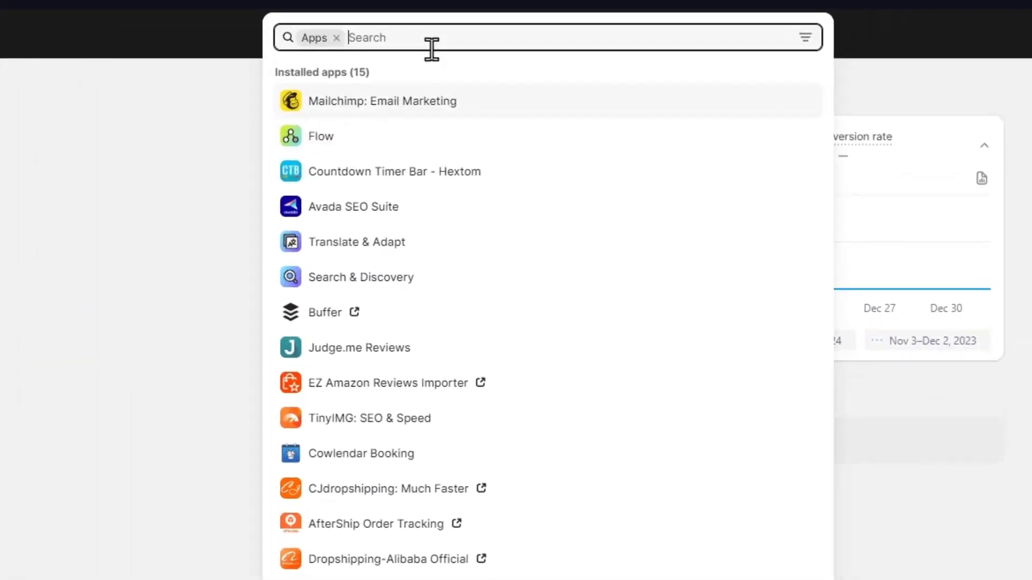
type("dsers")
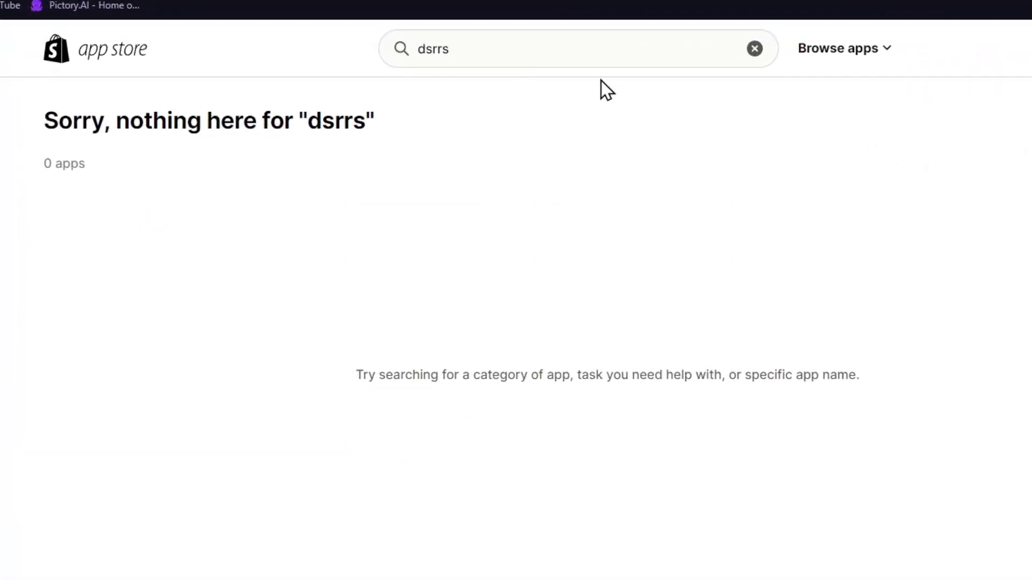
left_click(549, 42)
type("dse")
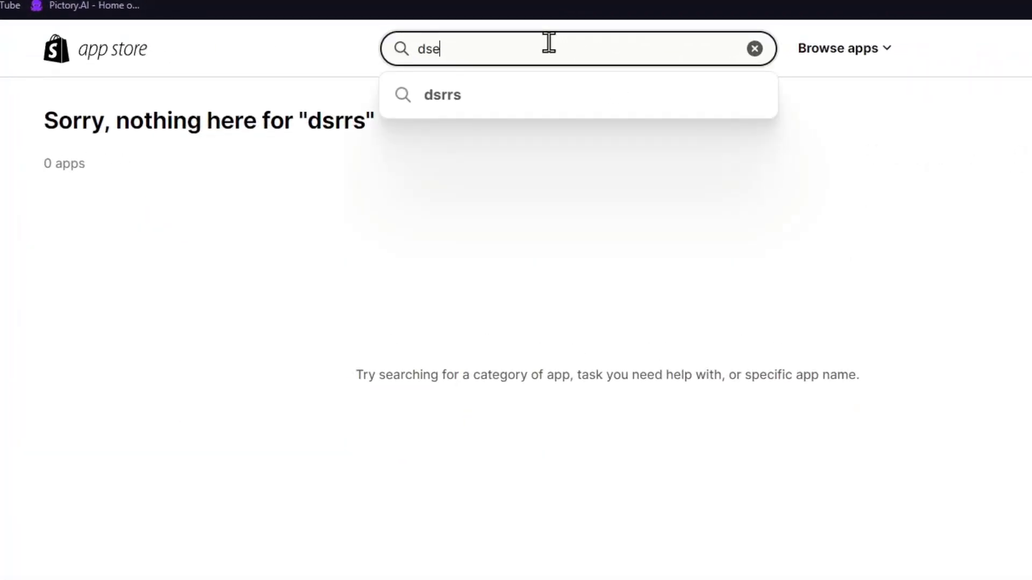
key("Return")
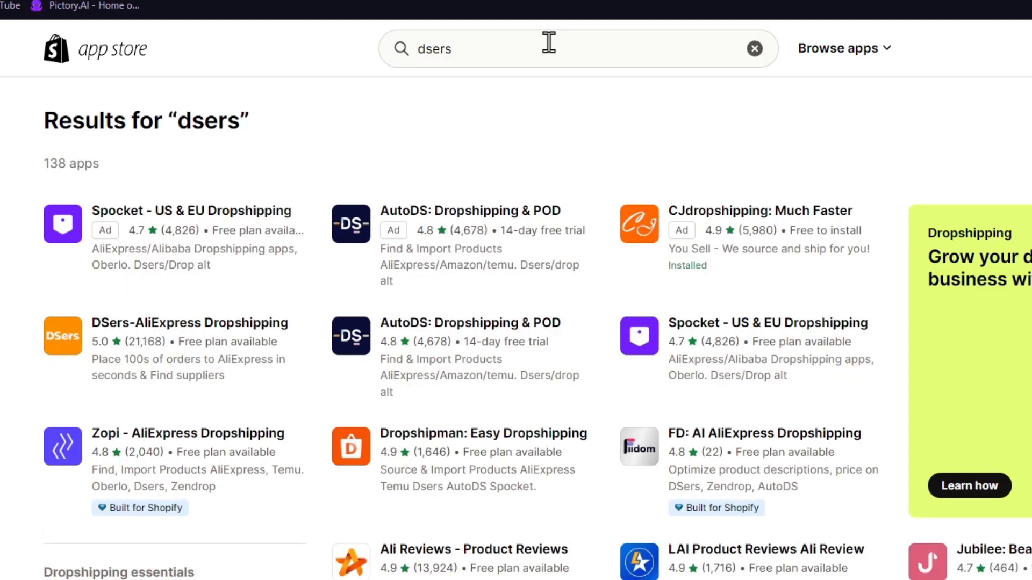
Open the DSers-AliExpress Dropshipping app page and start installing it
left_click(270, 327)
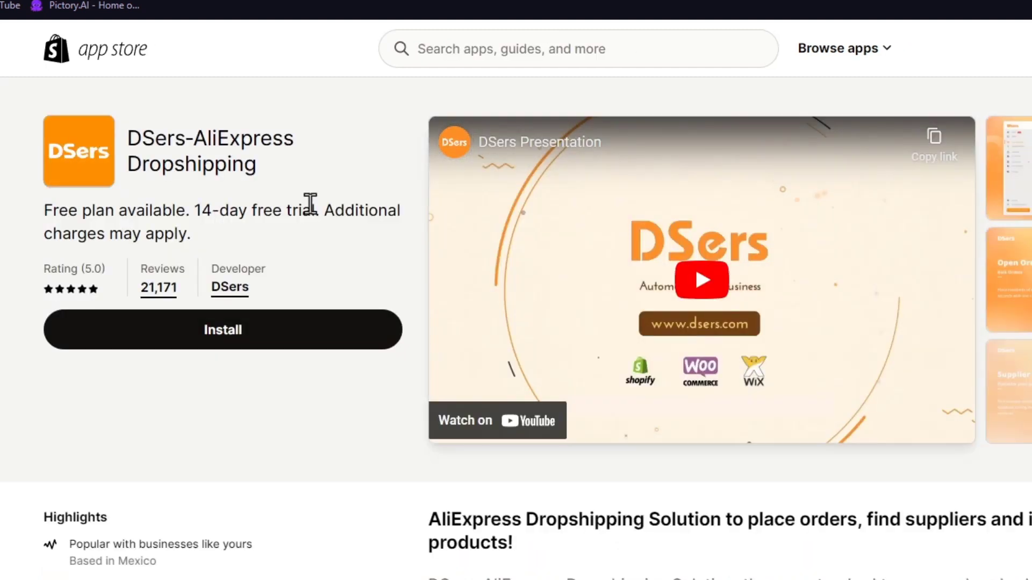
left_click_drag(255, 290, 214, 272)
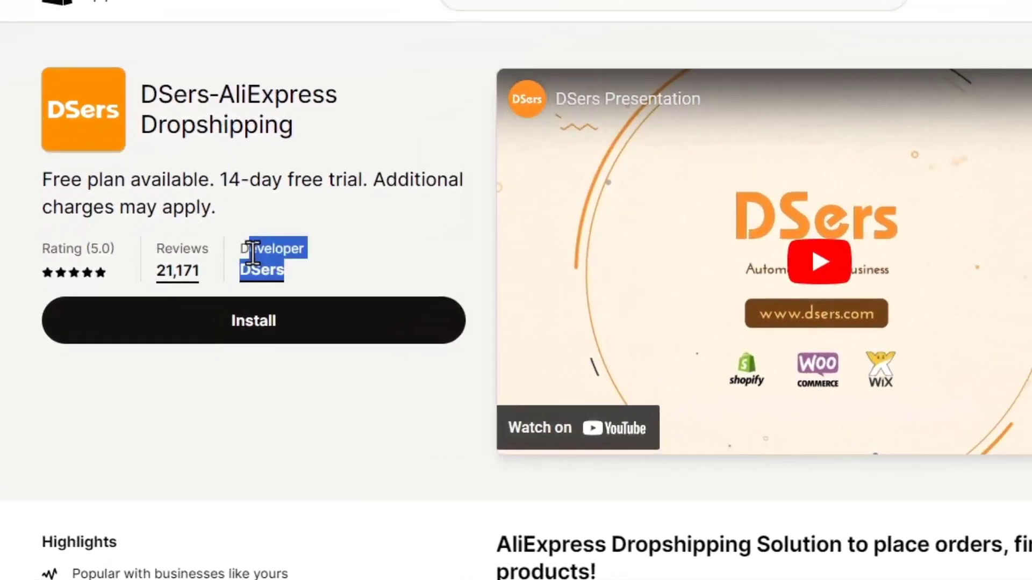
left_click(279, 328)
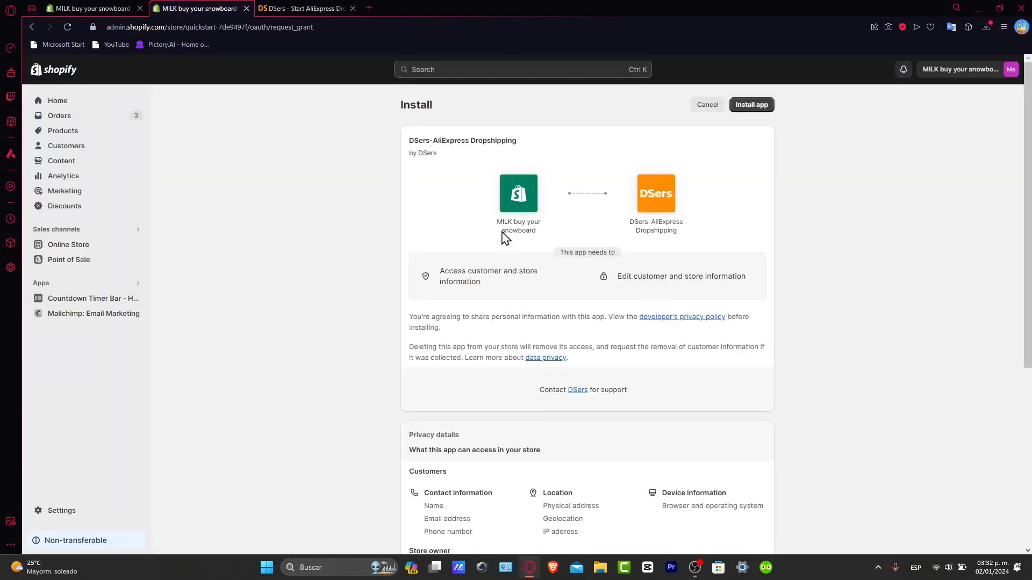
Approve the DSers-AliExpress Dropshipping install on the Shopify permissions page
left_click(754, 107)
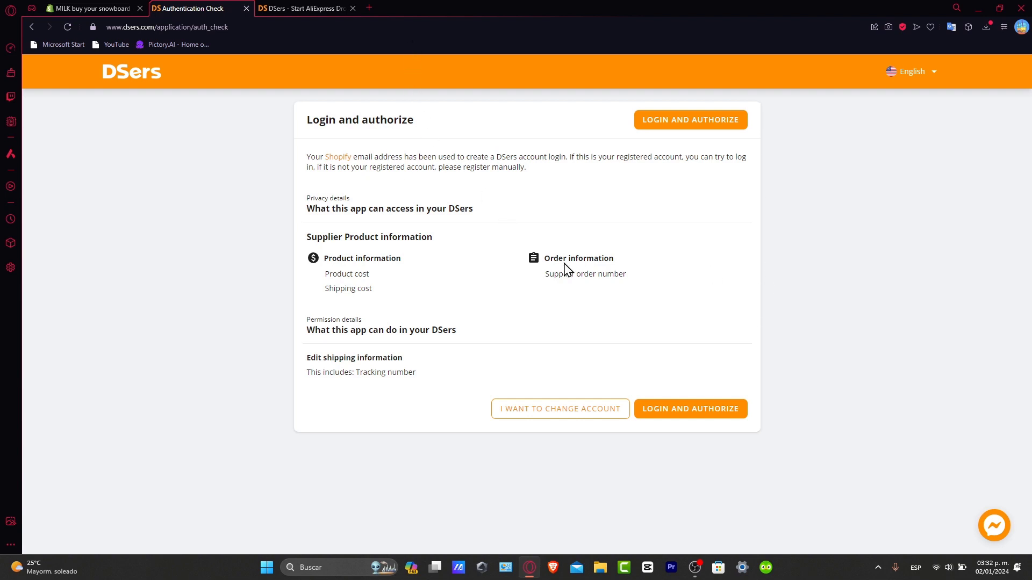
Open the DSers login form and begin entering the account e-mail
left_click(693, 413)
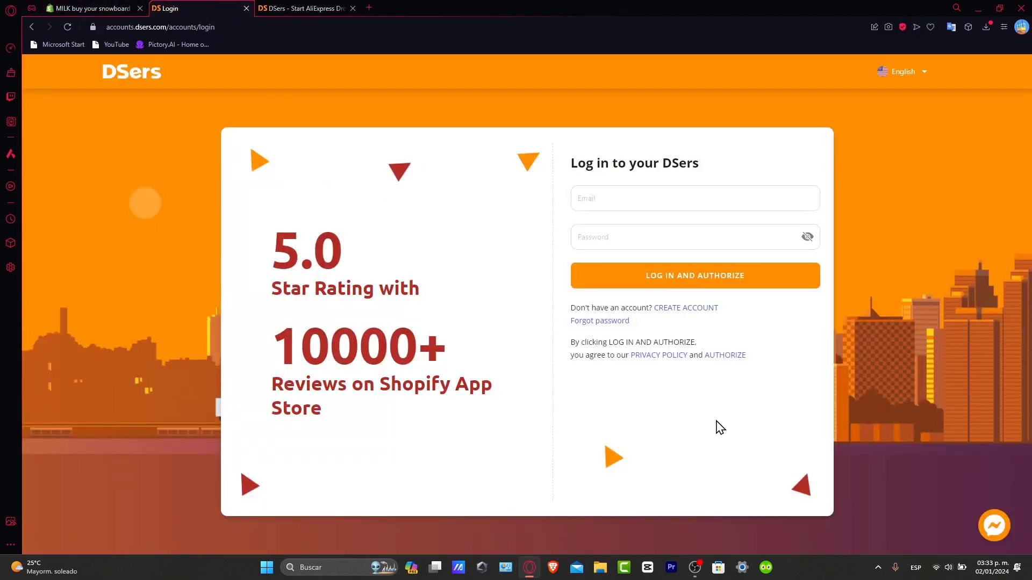
left_click(648, 203)
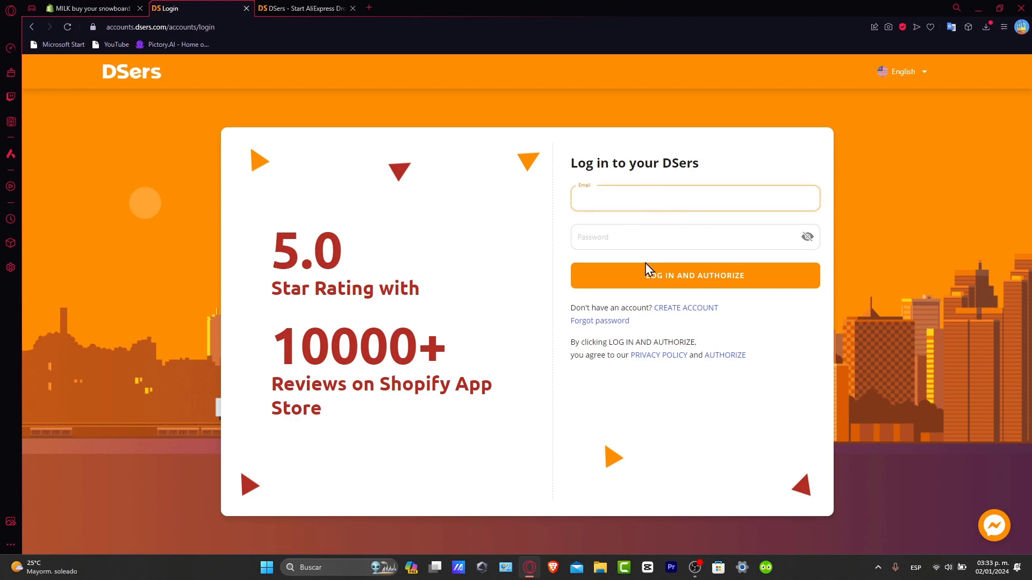
left_click(664, 231)
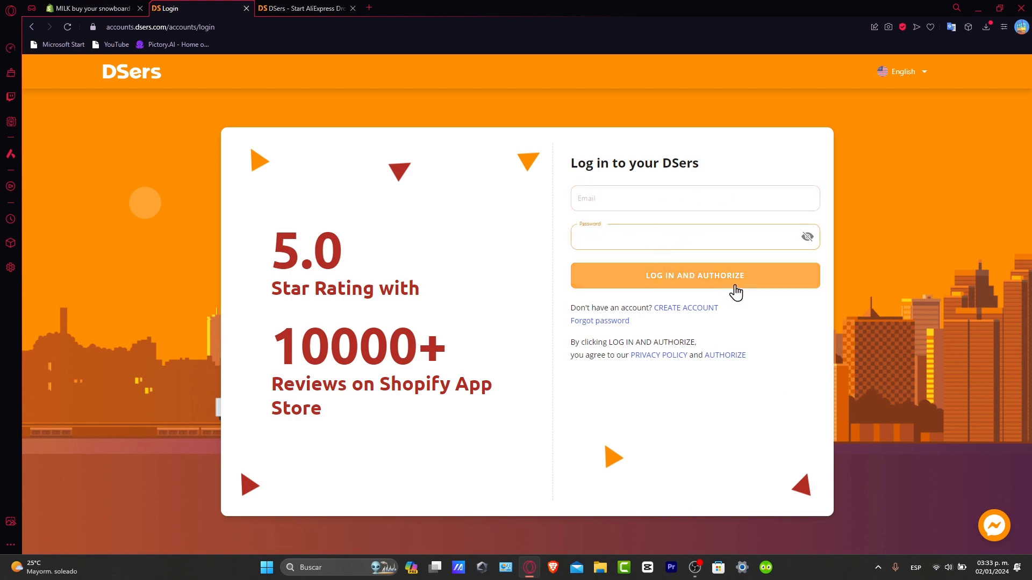
left_click(685, 209)
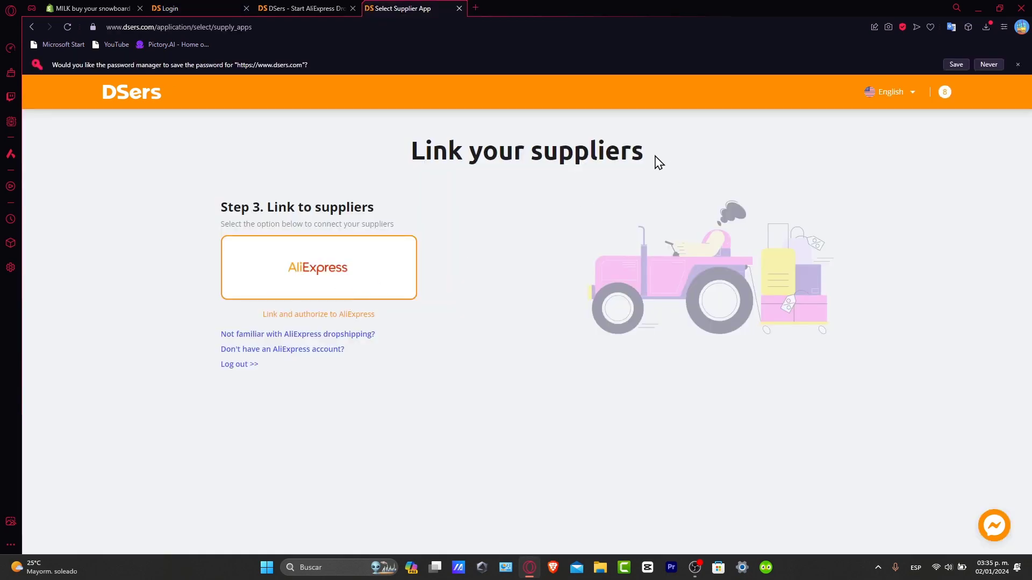
Pick the AliExpress card under Link to suppliers
left_click_drag(647, 156, 540, 155)
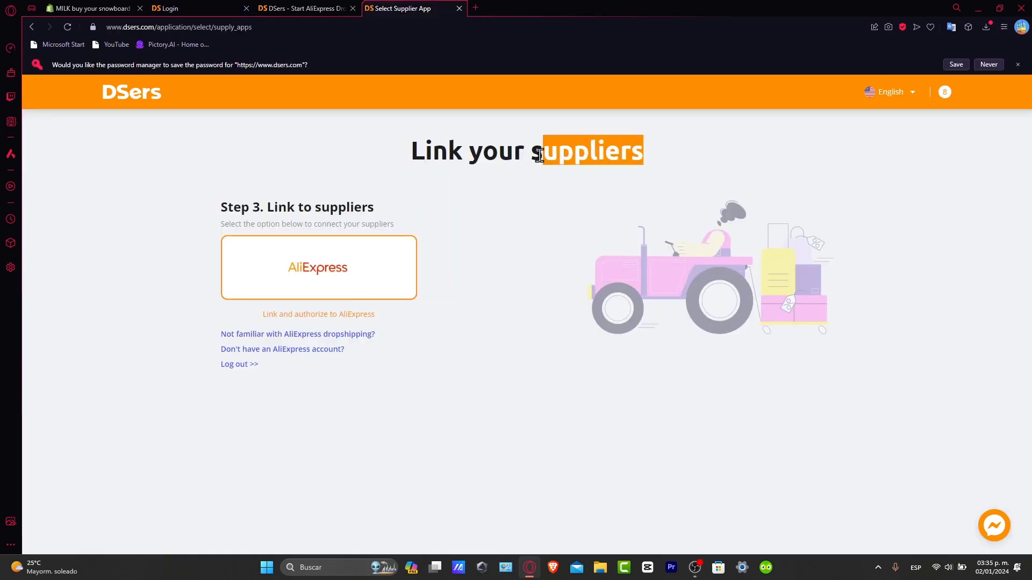
left_click(356, 262)
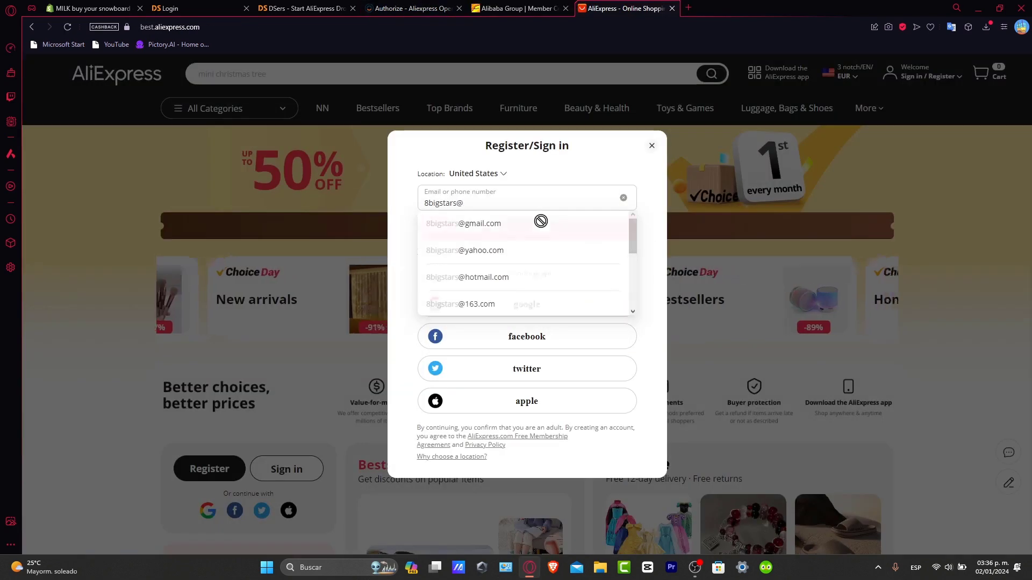
Sign in to AliExpress with the suggested account e-mail and the account password
left_click(537, 223)
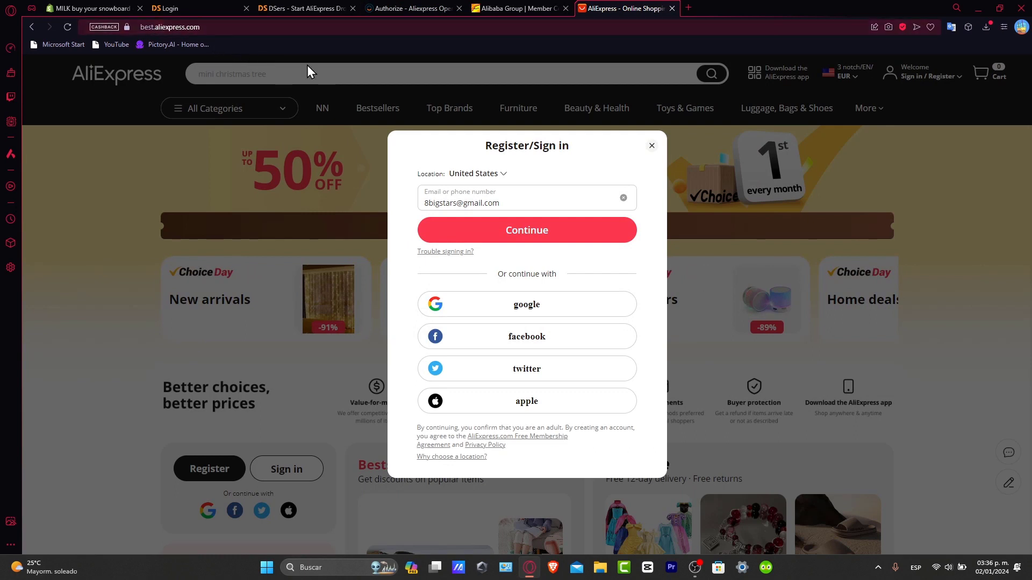
left_click(525, 230)
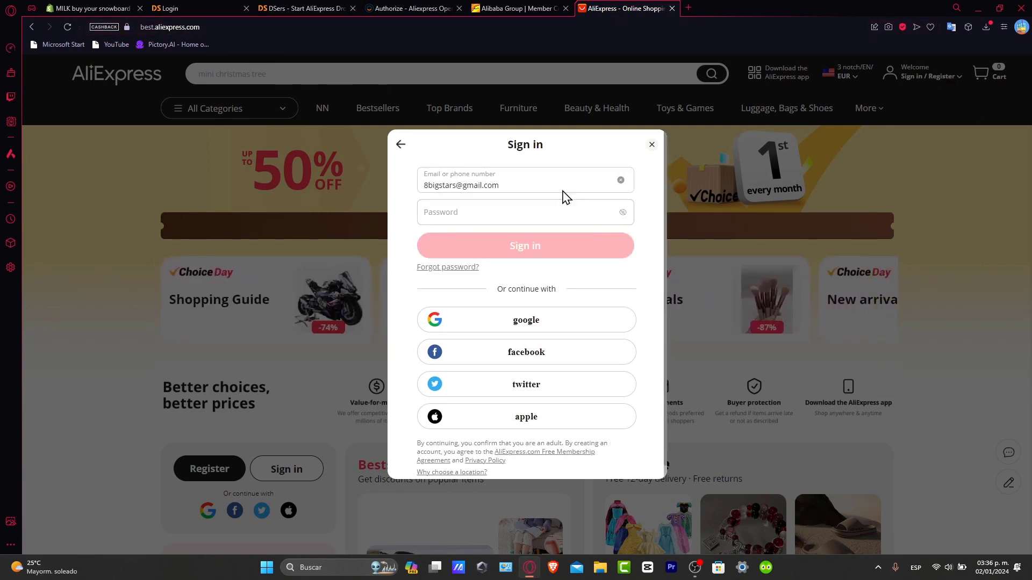
left_click(531, 205)
type("********")
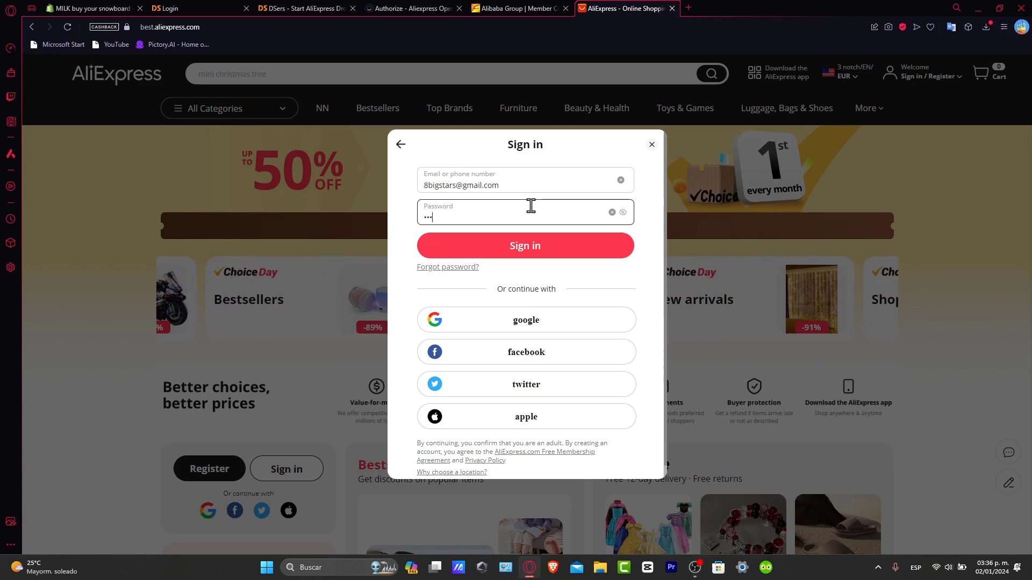
left_click(586, 256)
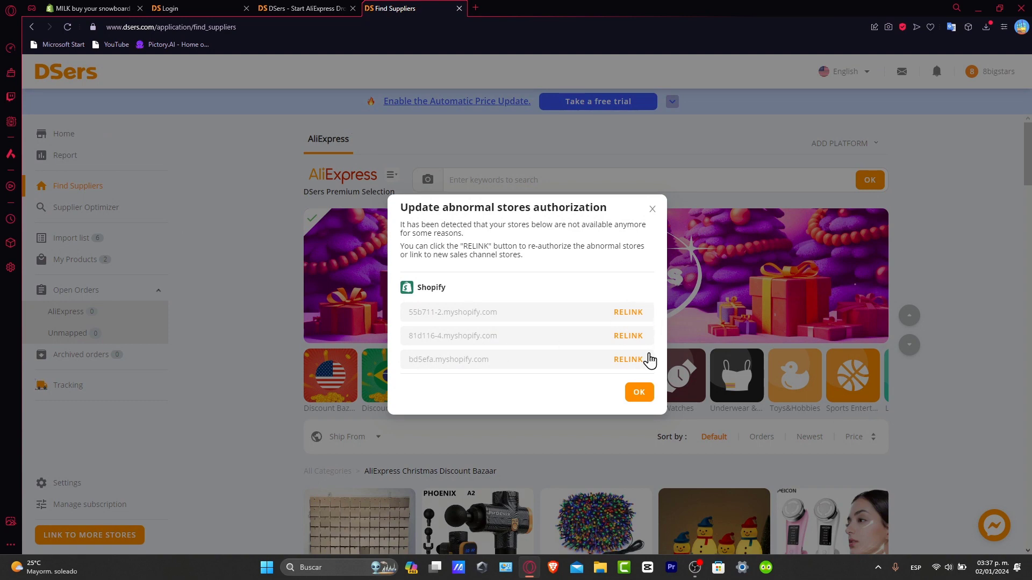
Dismiss the abnormal stores warning and look over the DSers shipping settings
left_click(645, 395)
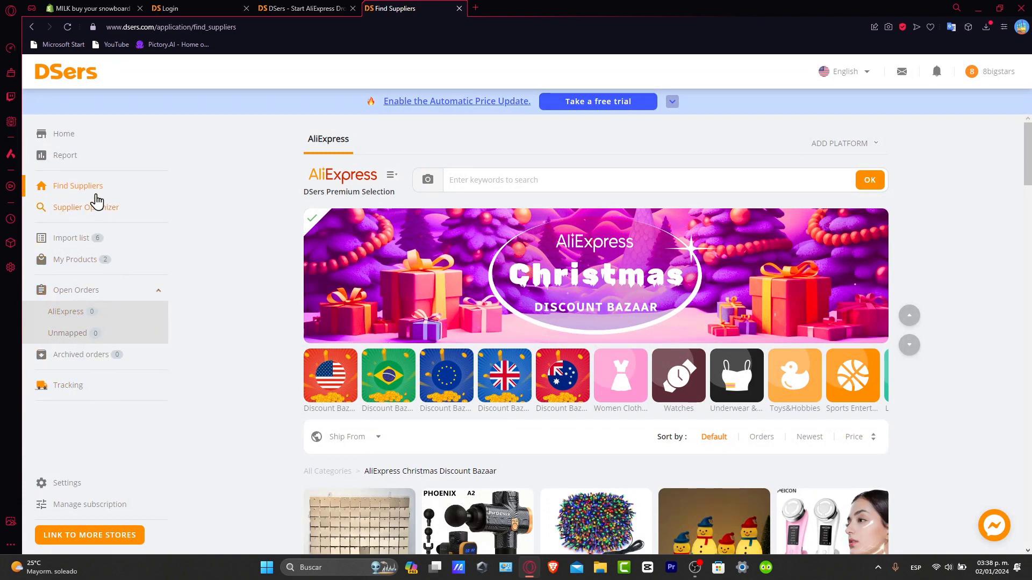
left_click(85, 485)
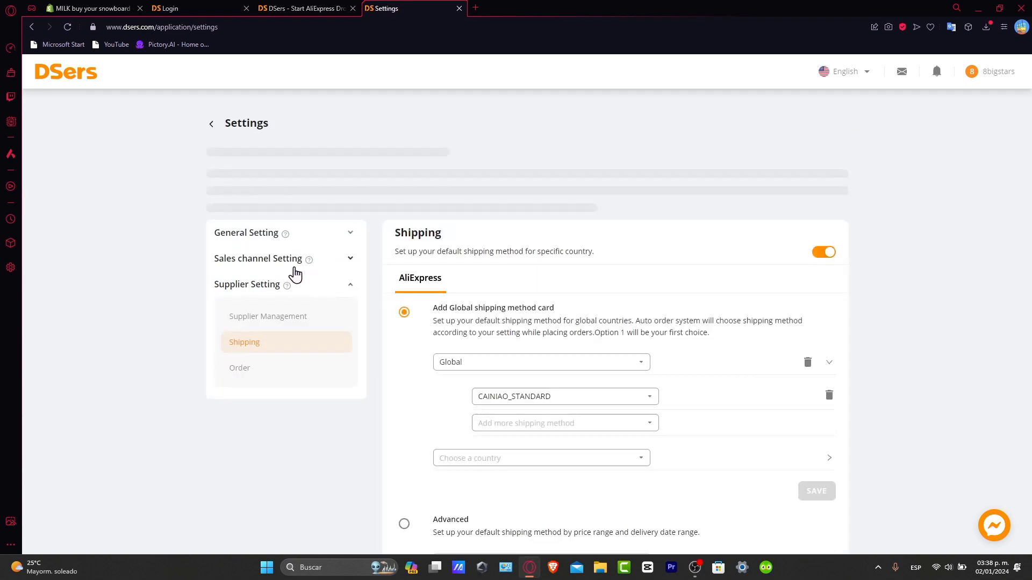
scroll(414, 235, "down", 10)
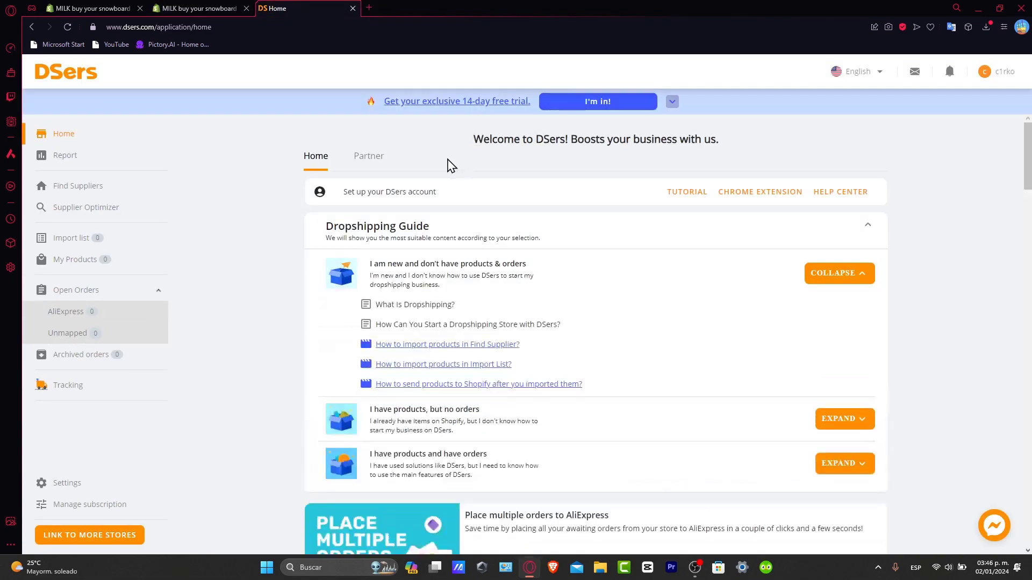
Launch DSers from the Shopify app page, close the promo popup, and go to Find Suppliers
left_click(173, 8)
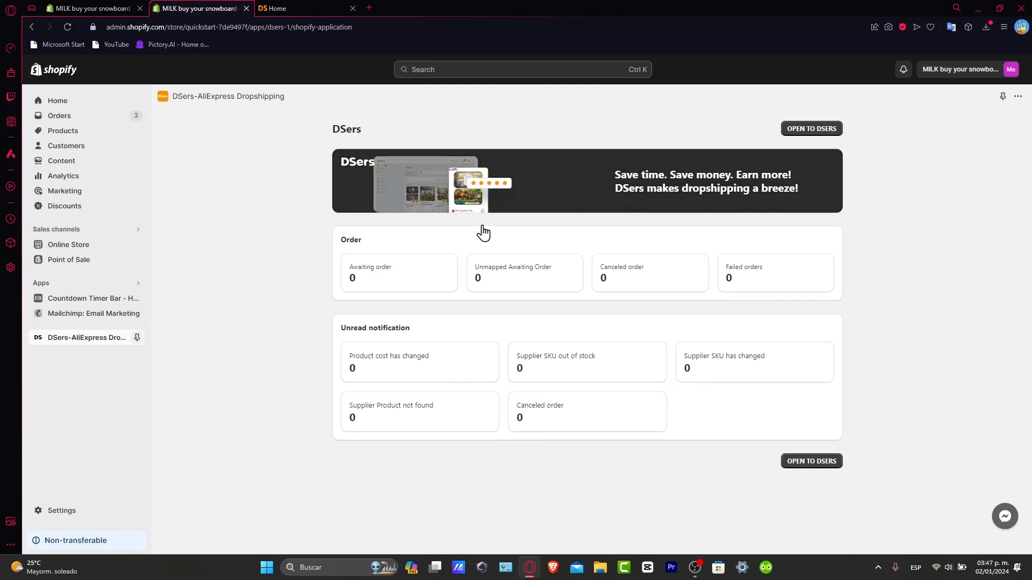
left_click(449, 188)
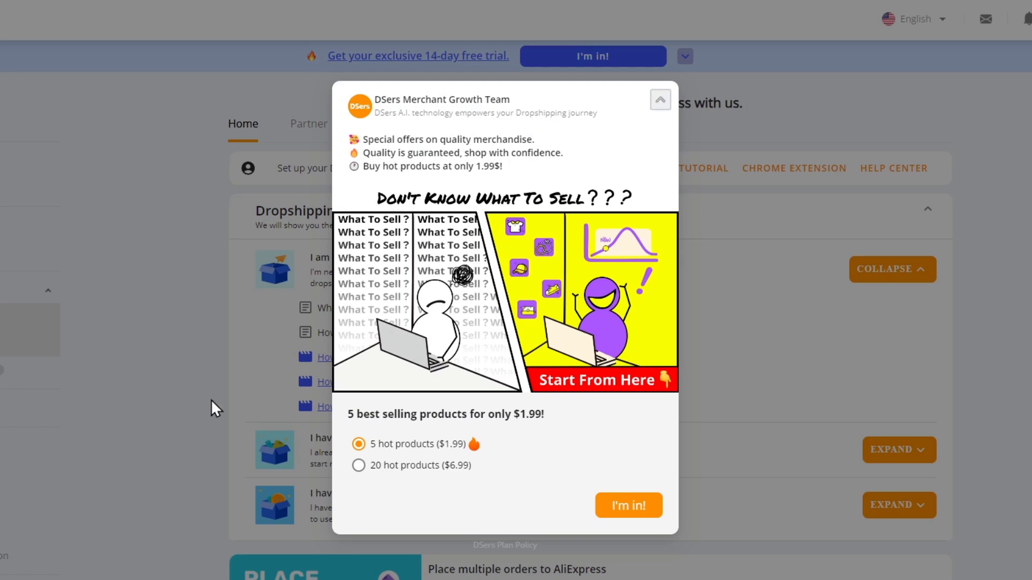
left_click(660, 99)
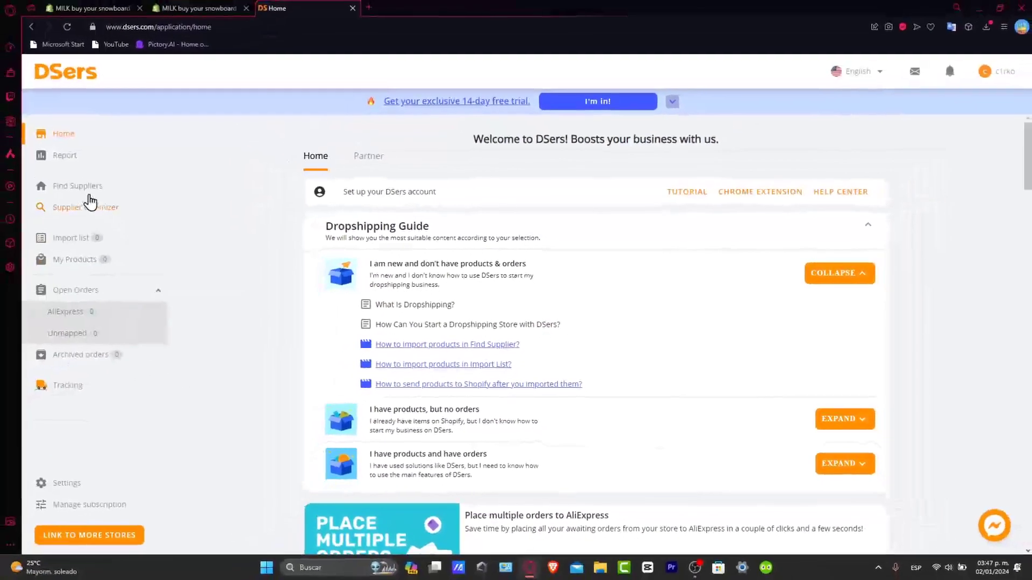
left_click(7, 174)
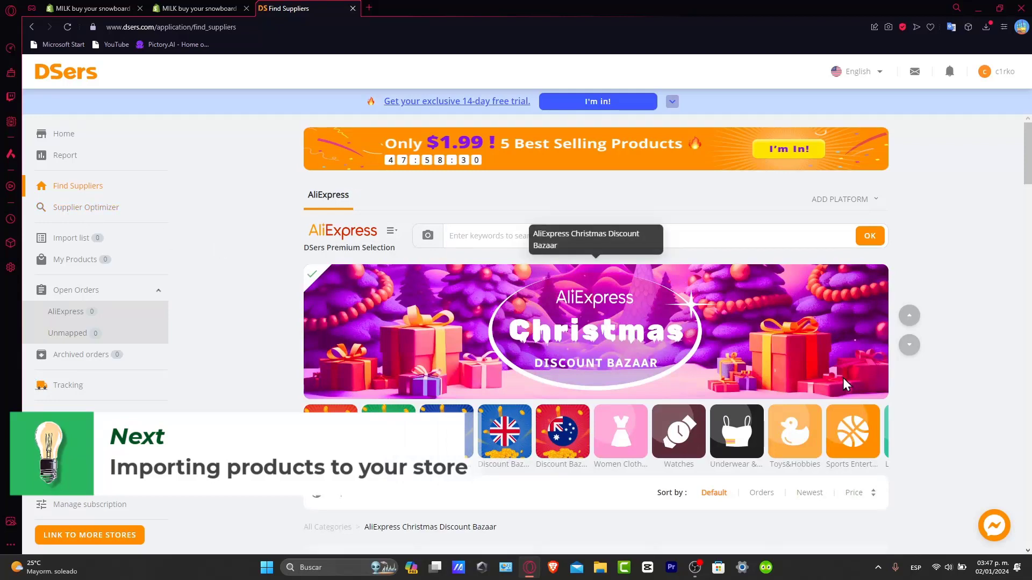
Scroll the Premium Selection grid to find the black I'd Smoke That T-shirt
scroll(848, 387, "down", 2)
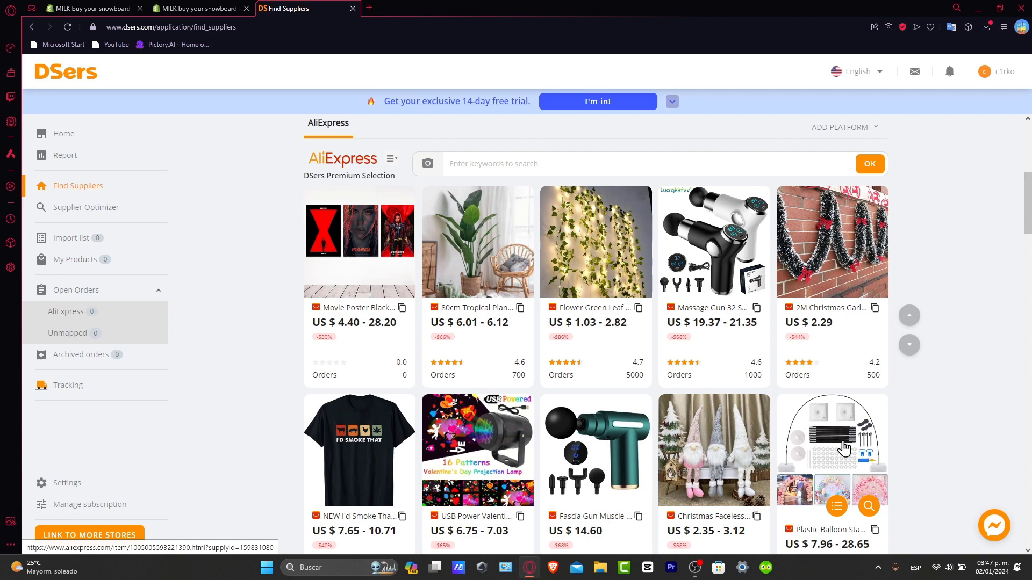
scroll(597, 457, "down", 3)
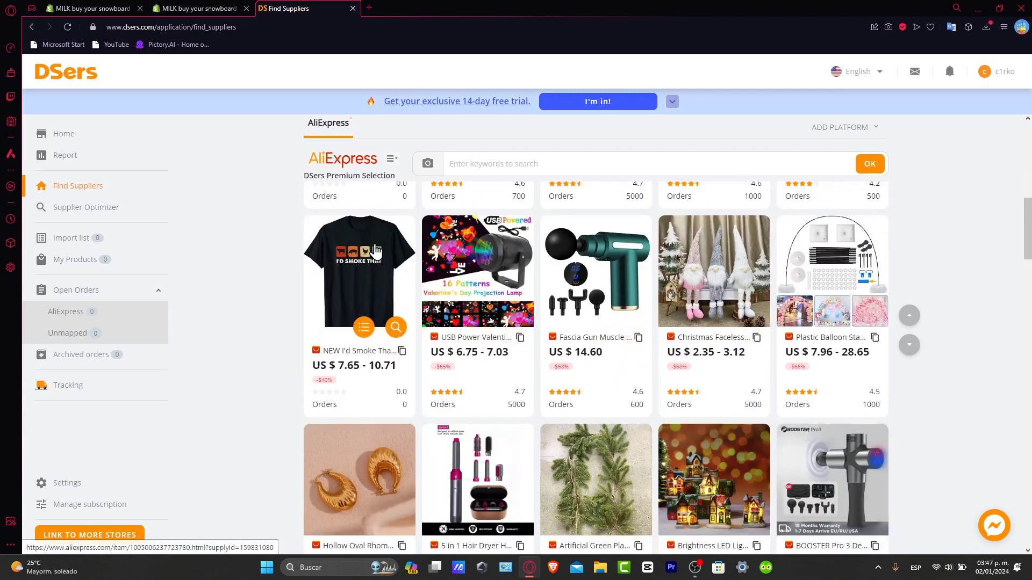
Add the black I'd Smoke That T-shirt to the import list and view it there
left_click(367, 330)
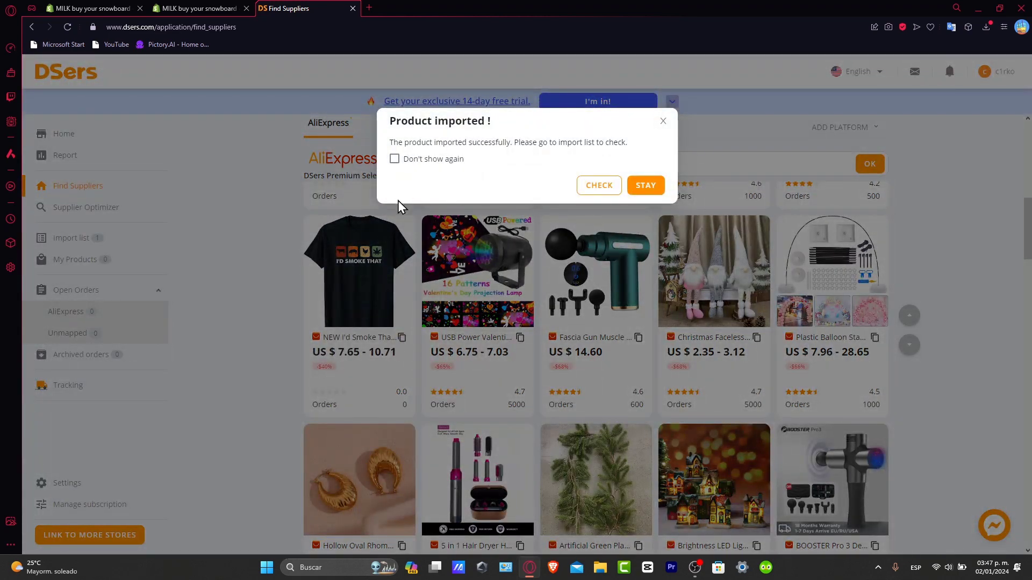
left_click(599, 186)
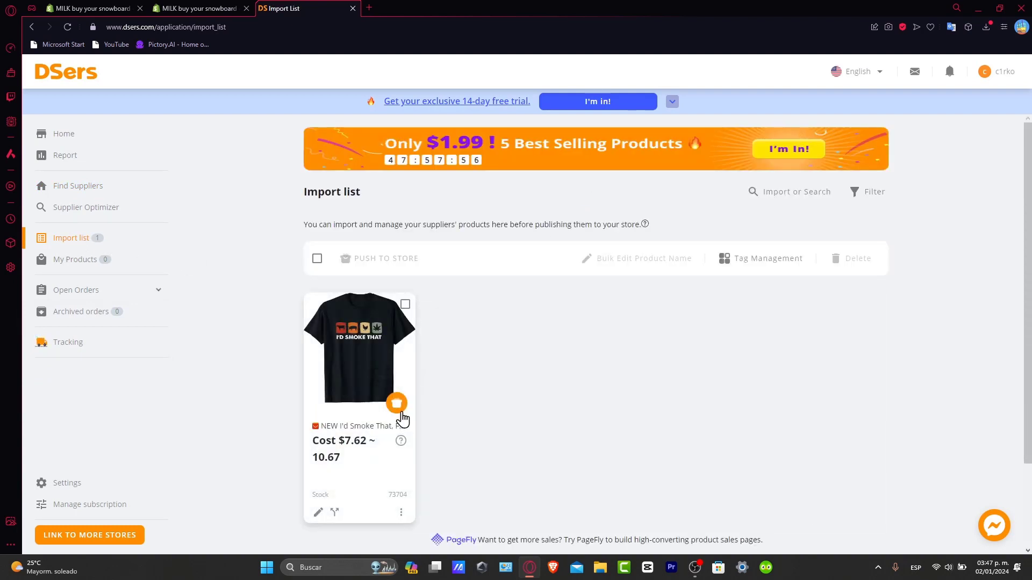
Remove 'NEW' and 'S-5XL' from the T-shirt's product title
left_click(318, 513)
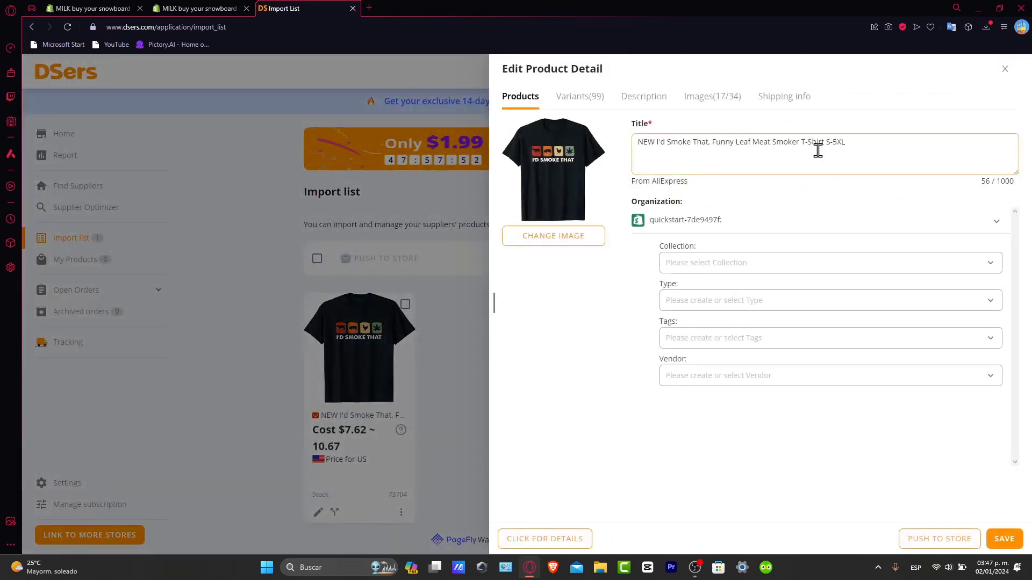
left_click(884, 144)
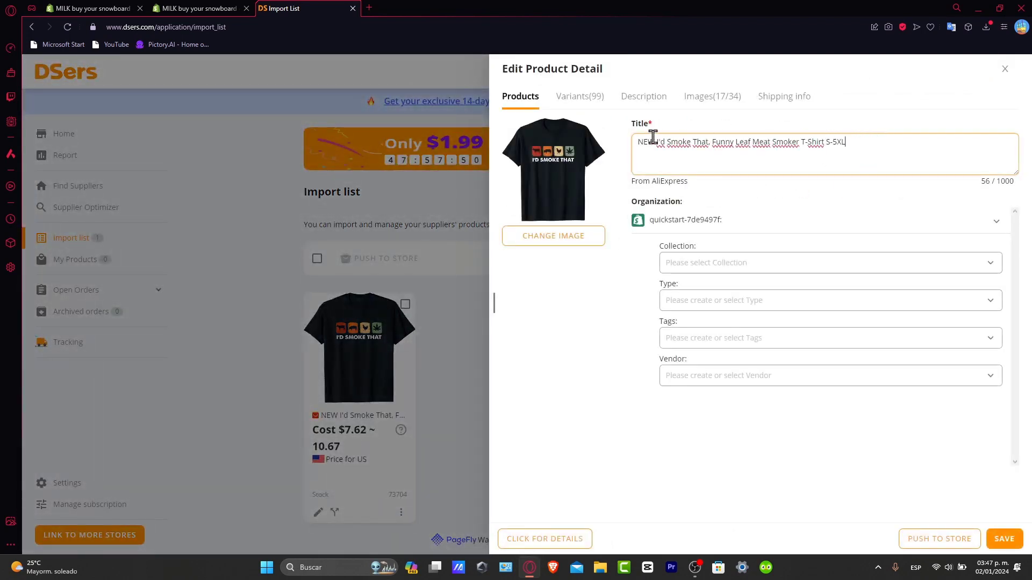
left_click_drag(655, 142, 626, 145)
key("BackSpace")
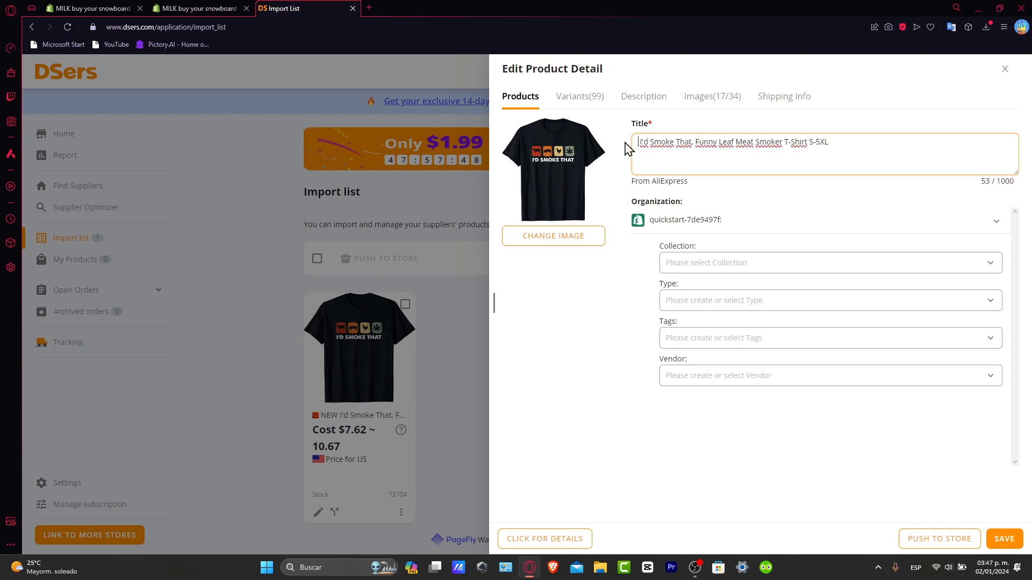
double_click(823, 143)
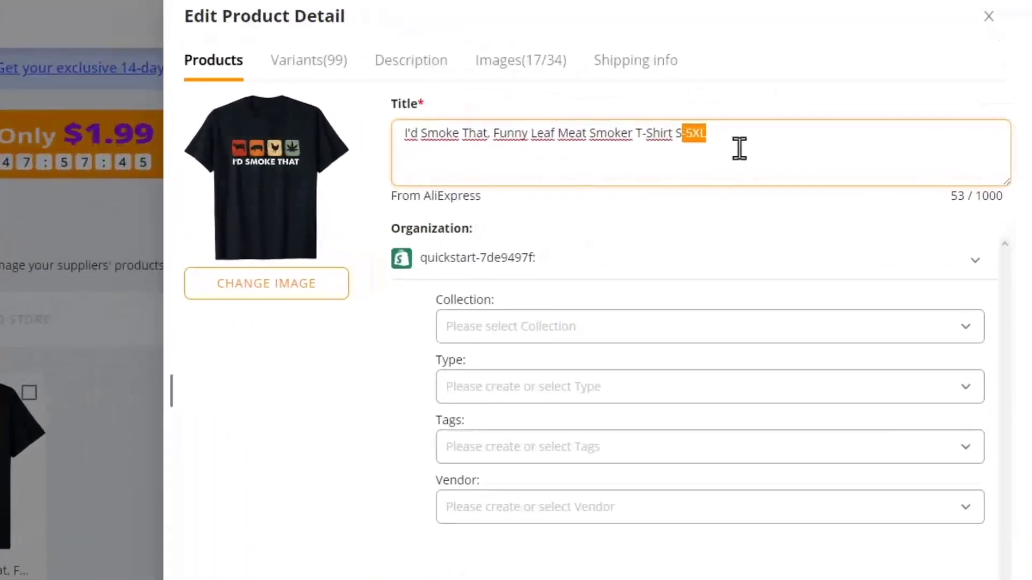
key("BackSpace")
key("BackSpace")
key("BackSpace")
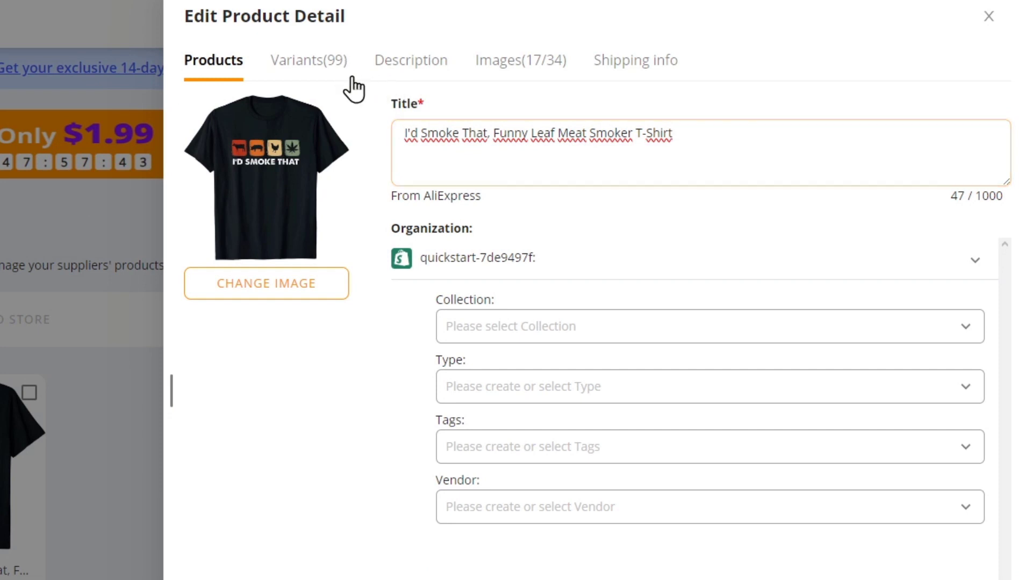
Look through the product's Variants, Images and Shipping info tabs, then return to the main details
left_click(331, 79)
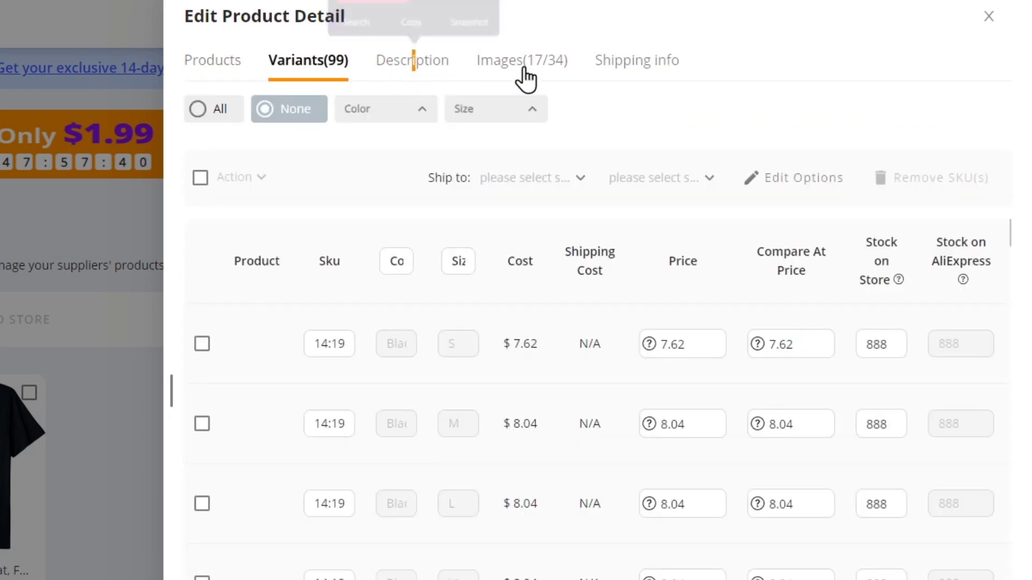
left_click(524, 78)
left_click(430, 68)
left_click(485, 76)
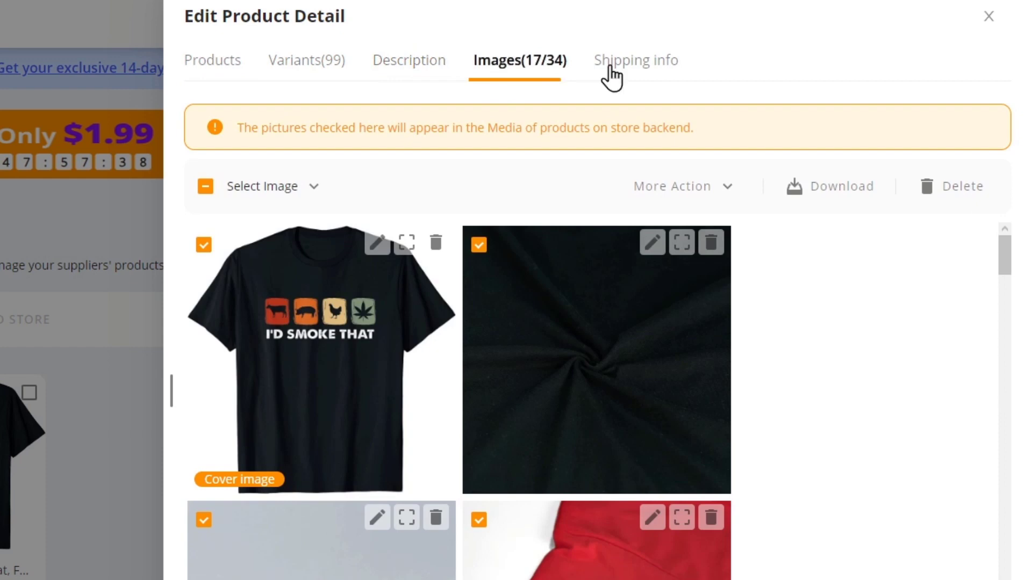
left_click(642, 71)
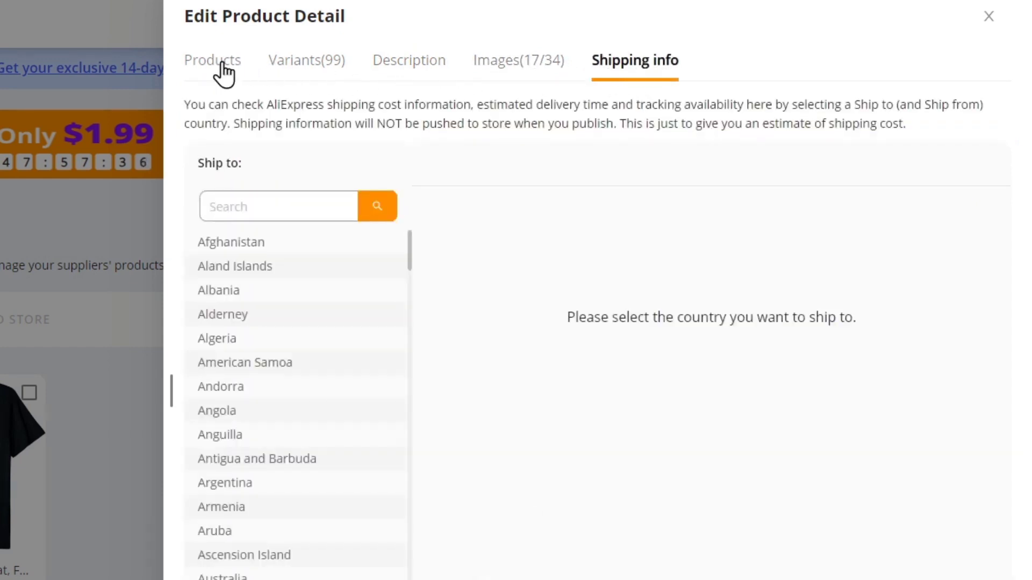
left_click(223, 70)
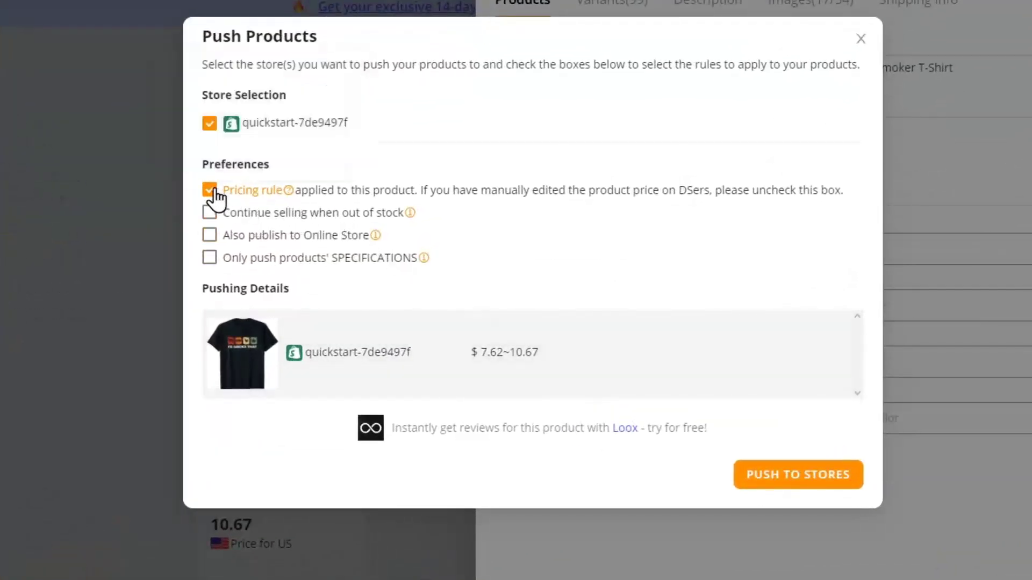
Push the T-shirt to the Shopify store, saving the title changes when closing the editor
left_click(825, 481)
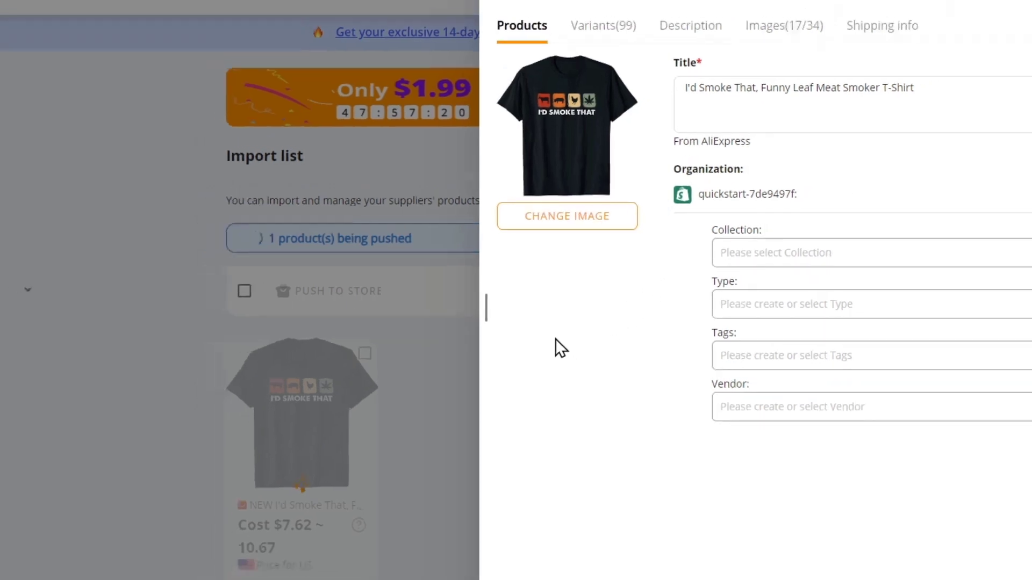
left_click(428, 399)
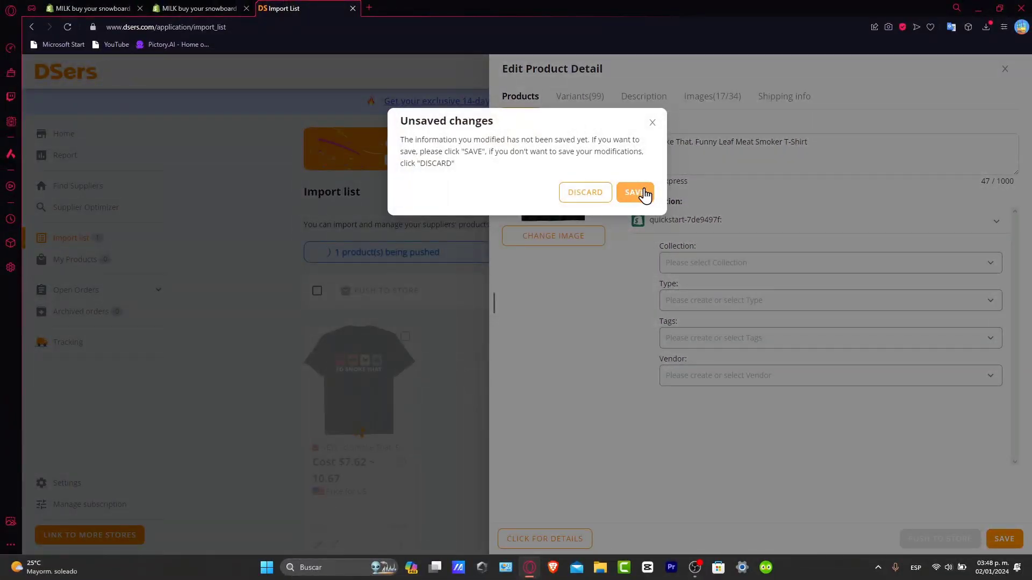
left_click(641, 195)
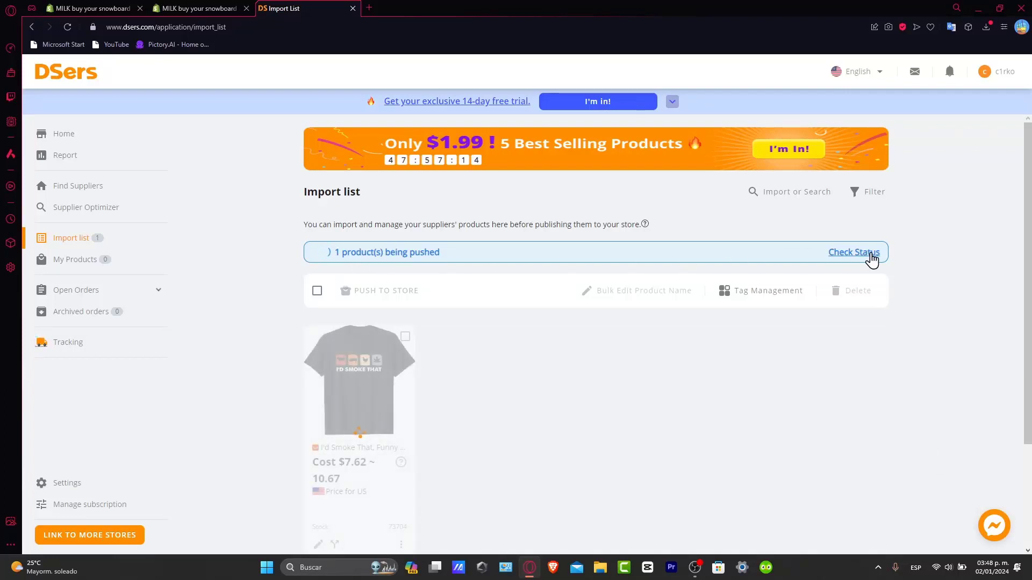
left_click(92, 8)
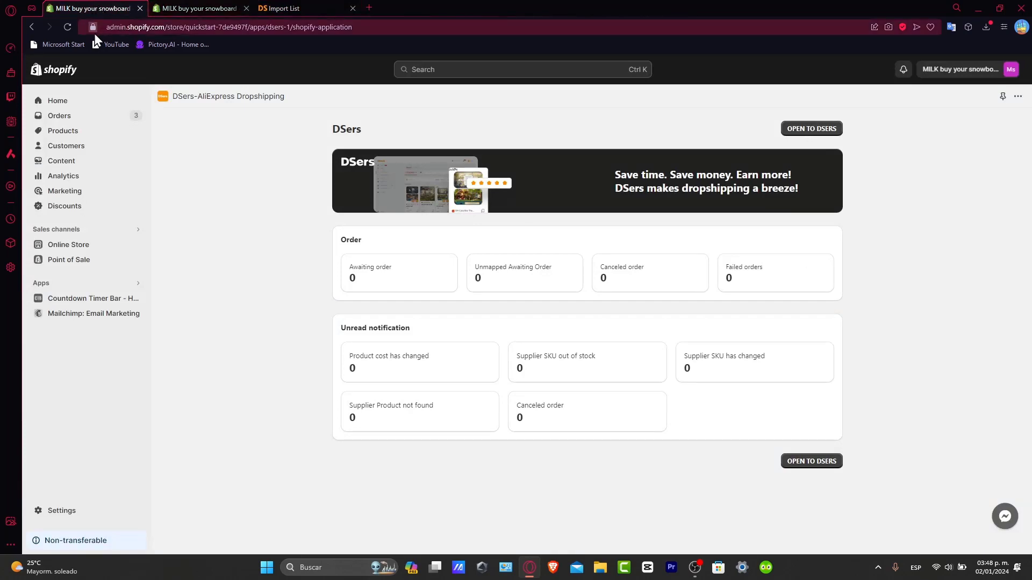
Reload the Shopify admin and view Products, where the T-shirt is Active with 99 variants
left_click(67, 27)
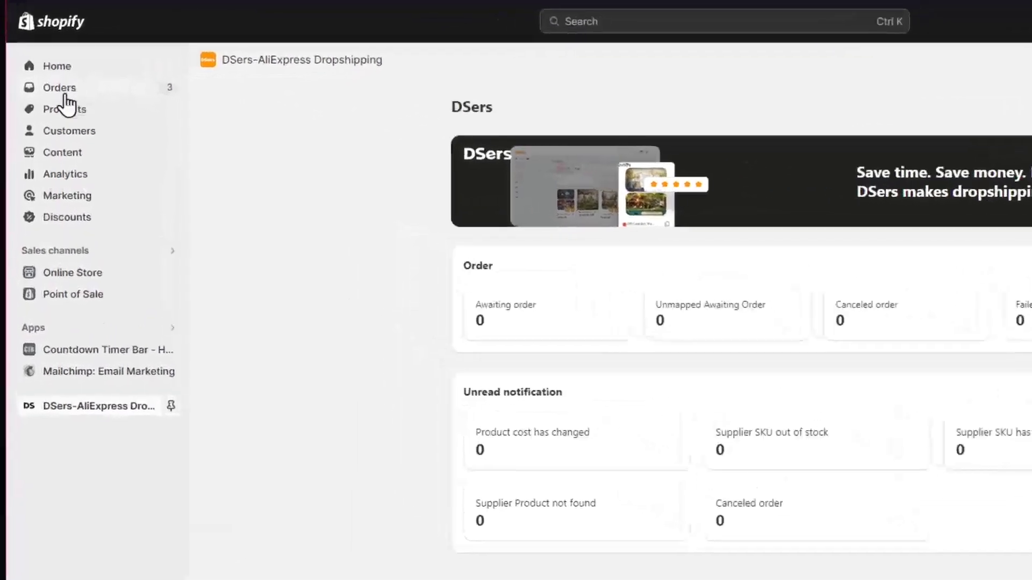
left_click(56, 131)
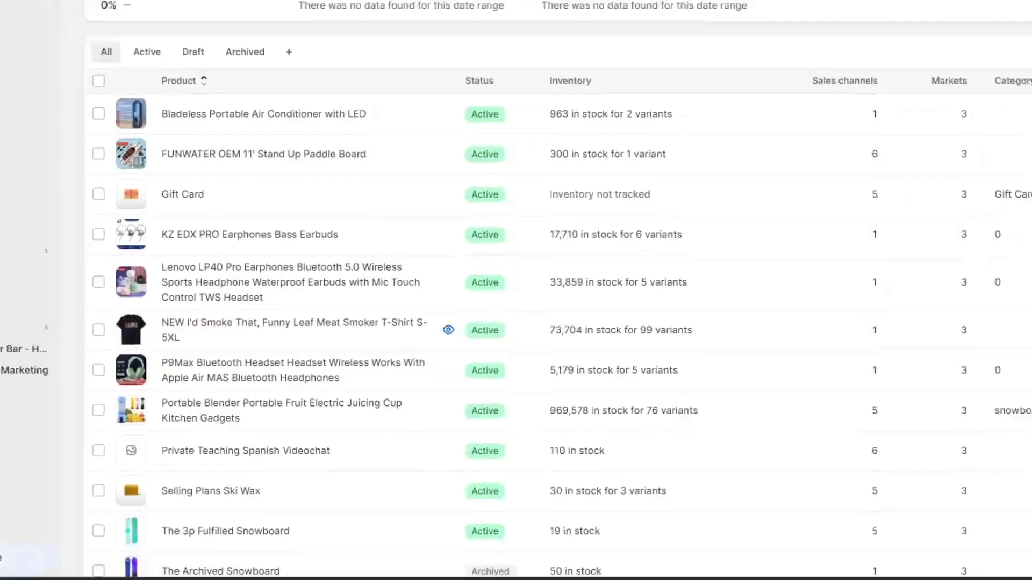
Preview the T-shirt's online store page at $7.62 MXN, then go back to the DSers import list
left_click(454, 318)
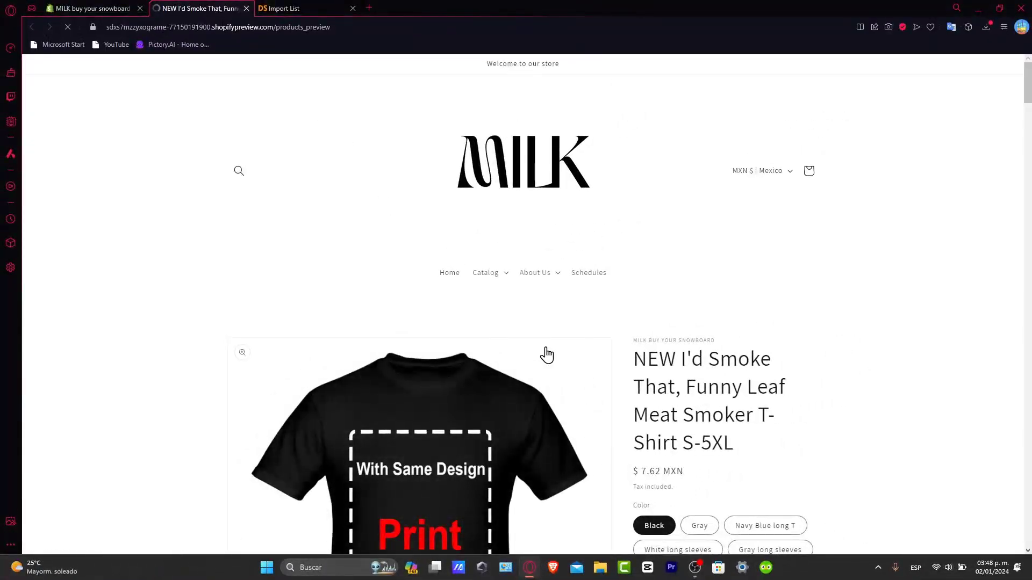
scroll(546, 356, "down", 3)
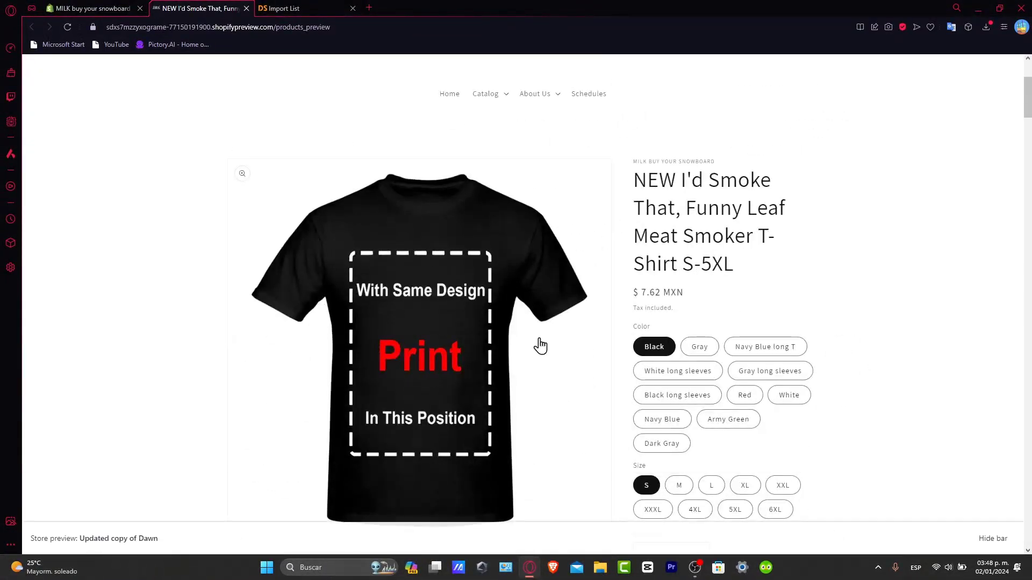
scroll(756, 263, "down", 15)
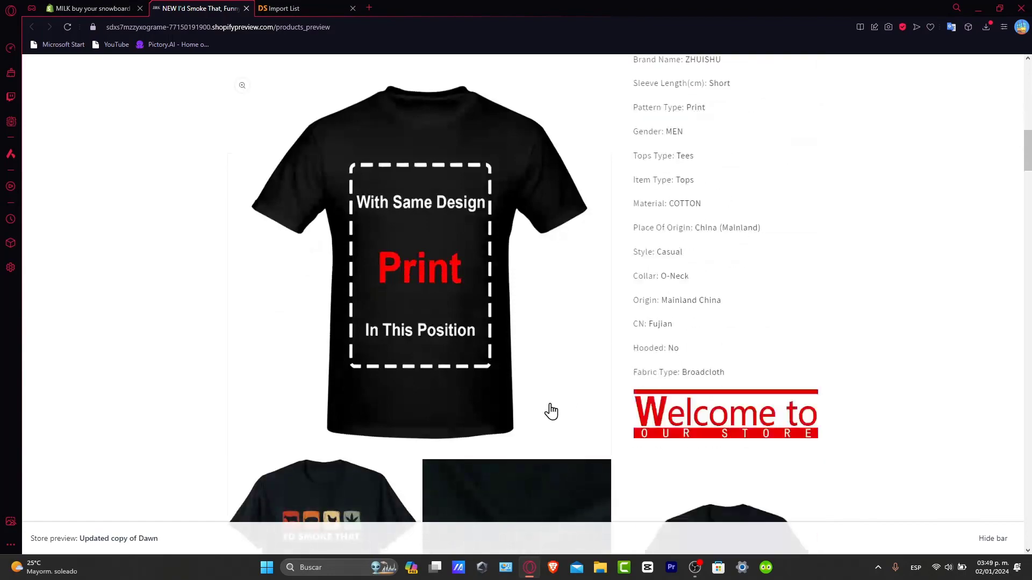
scroll(546, 421, "up", 15)
scroll(546, 420, "down", 8)
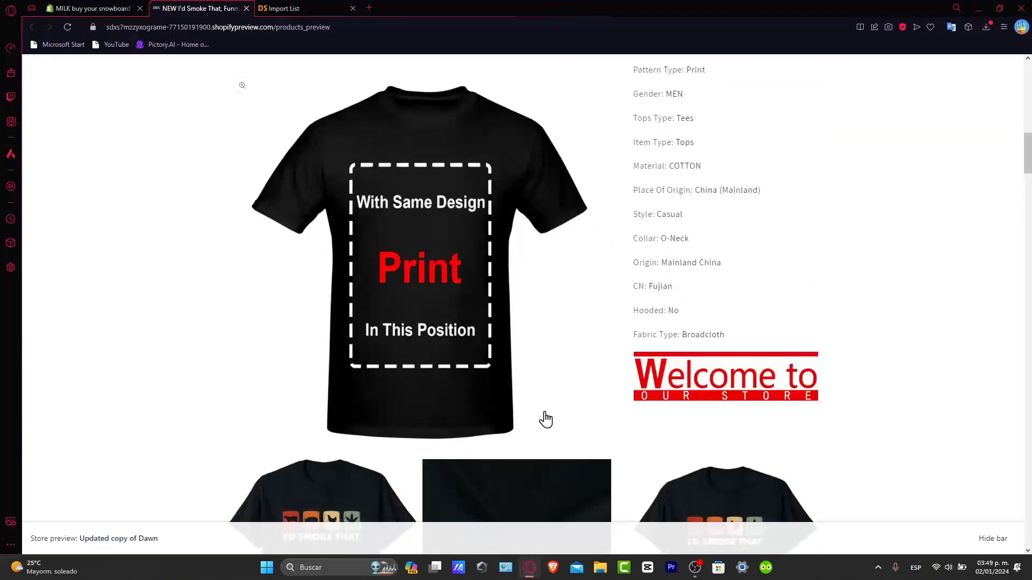
scroll(545, 420, "down", 20)
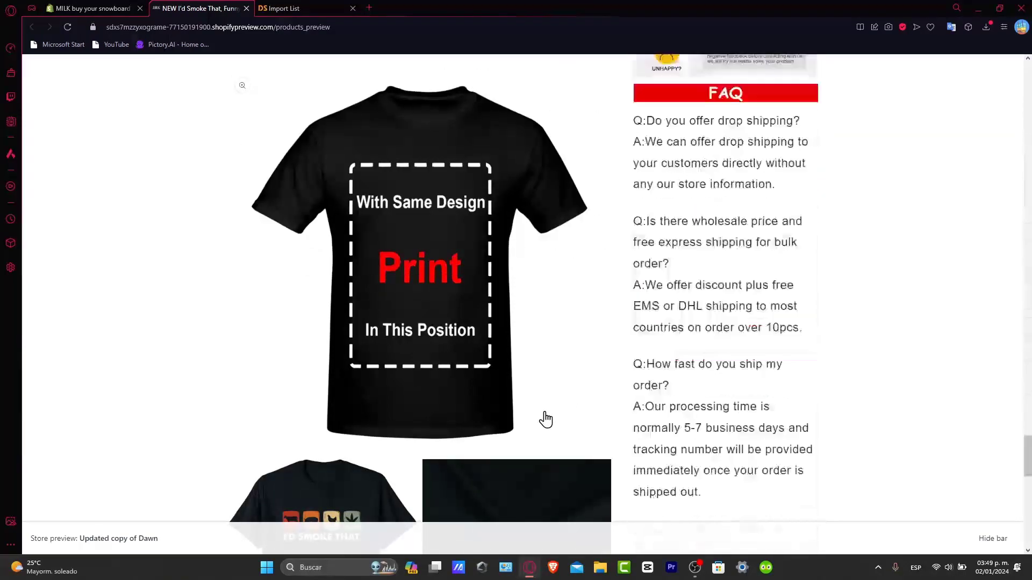
scroll(546, 419, "up", 20)
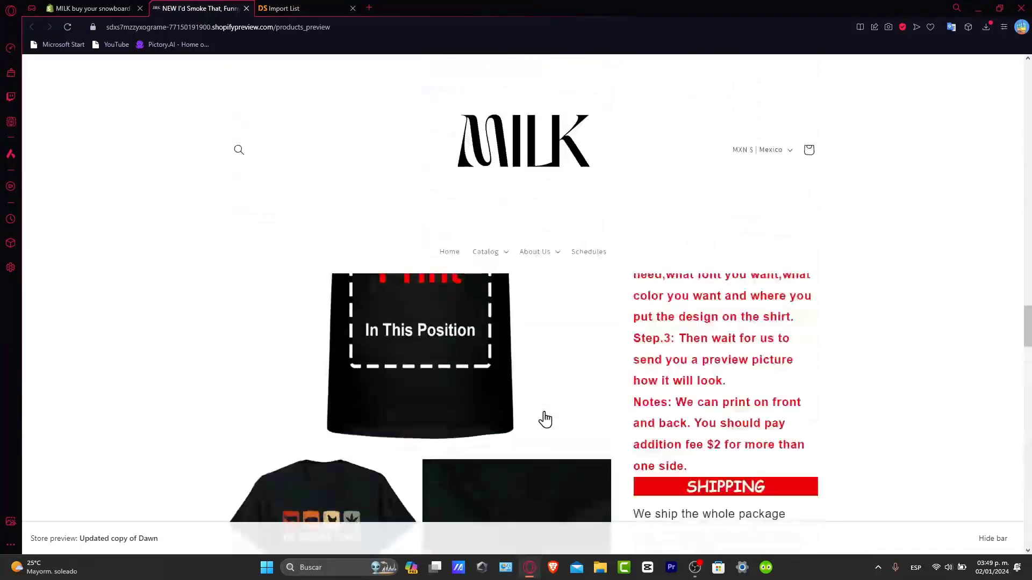
scroll(546, 421, "up", 5)
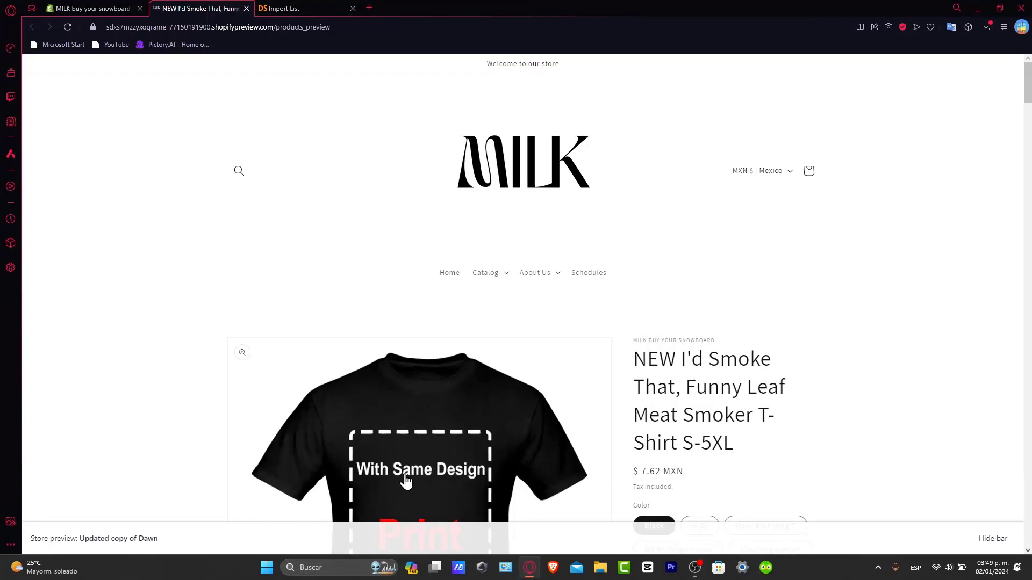
left_click(304, 8)
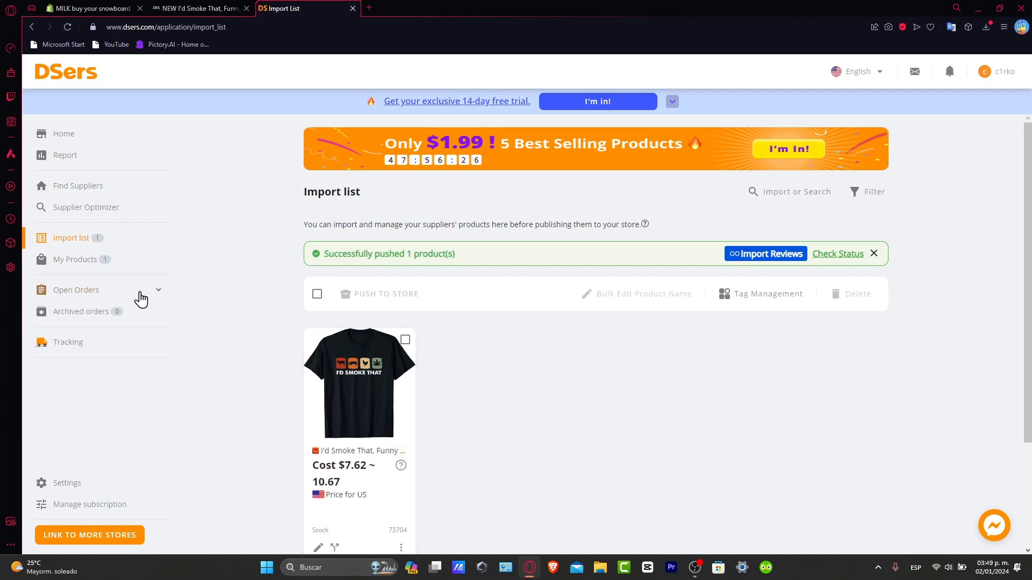
Show DSers' AliExpress Open Orders page, with zero orders awaiting placement
left_click(86, 290)
left_click(75, 314)
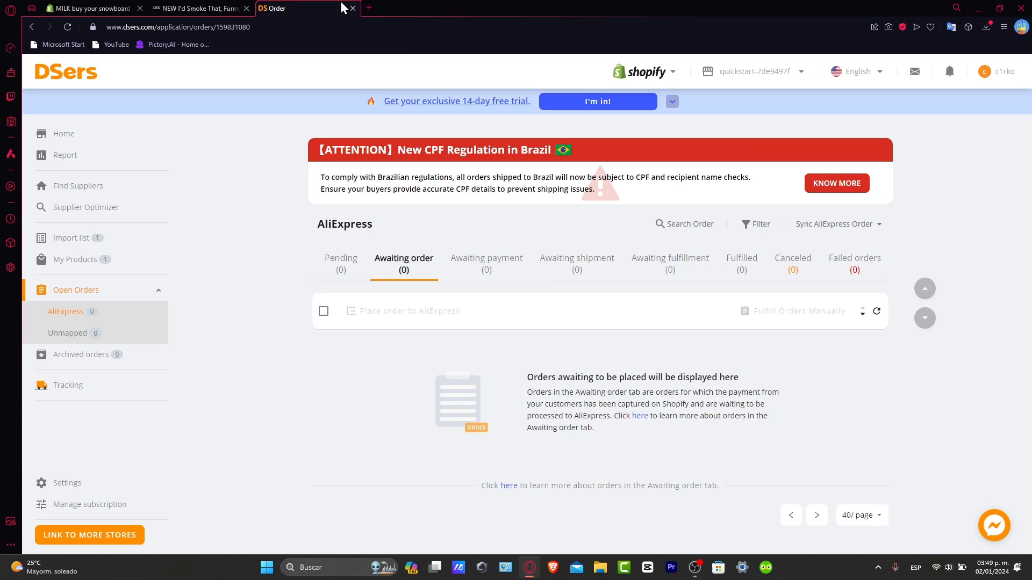
Check the Shopify store's orders, then open the DSers-AliExpress Dropshipping app from Apps
left_click(121, 3)
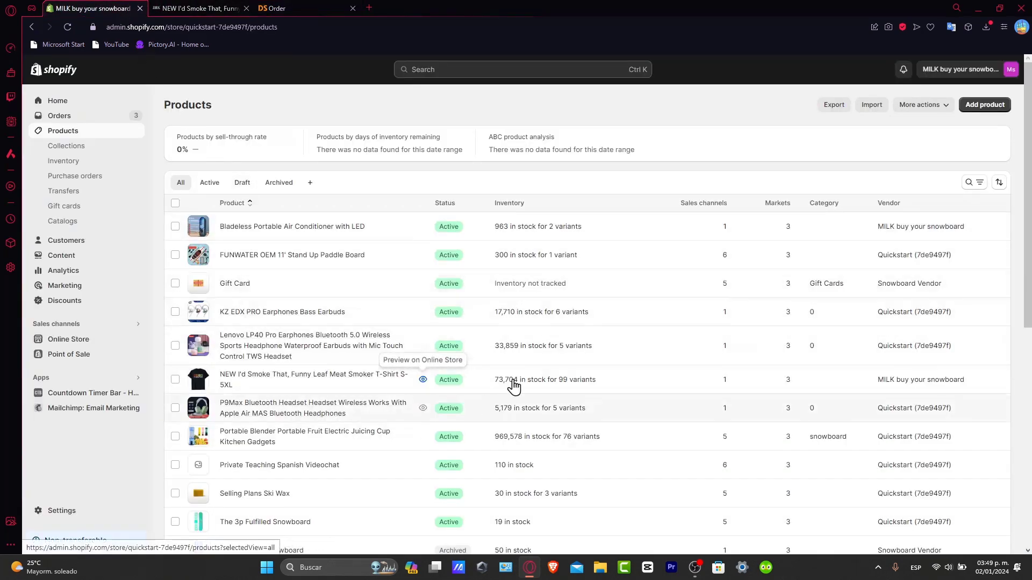
left_click(72, 117)
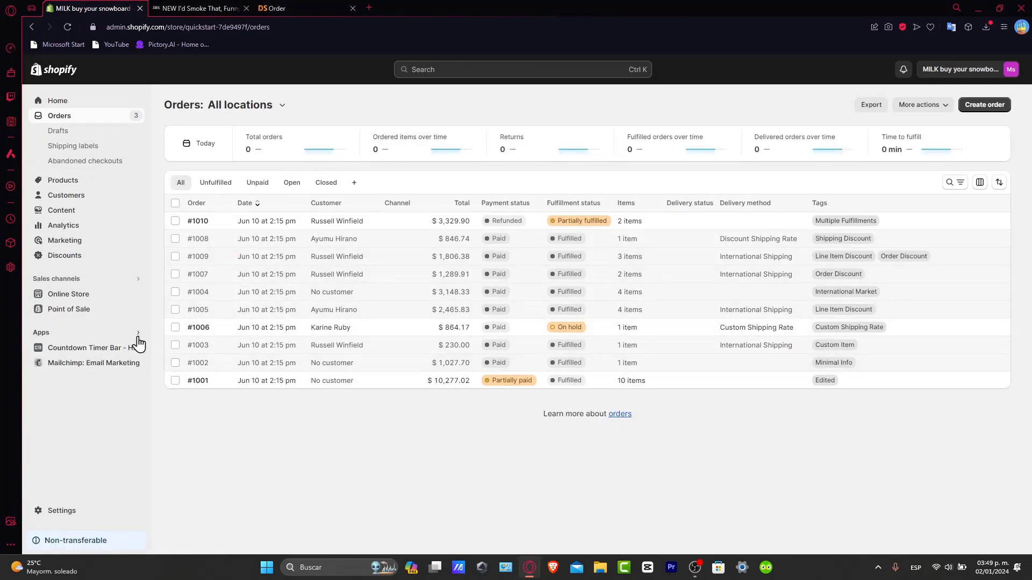
left_click(137, 337)
left_click(359, 109)
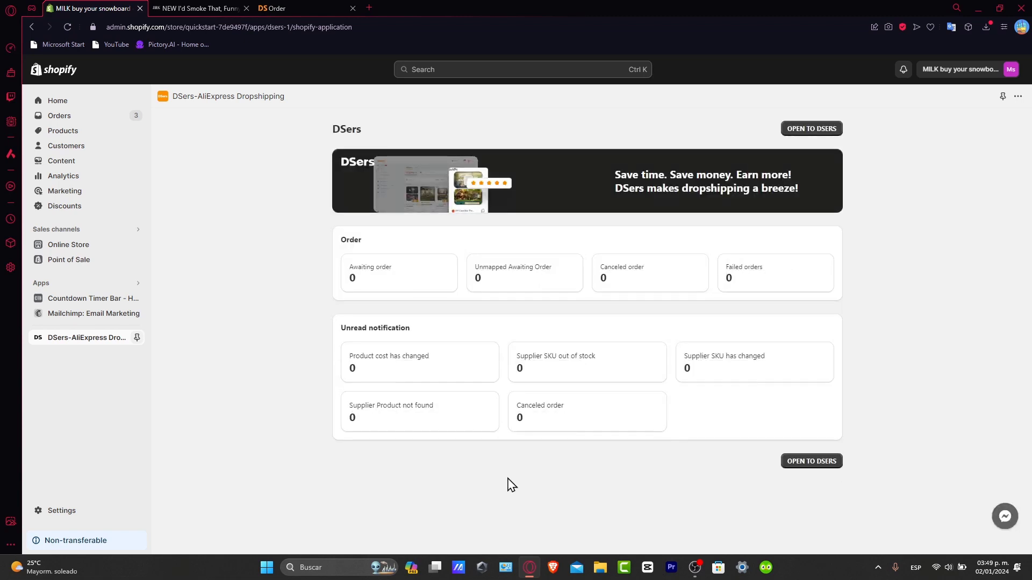
Check DSers' Awaiting payment, Awaiting shipment and Awaiting fulfillment order tabs, all showing 0 orders
left_click(285, 3)
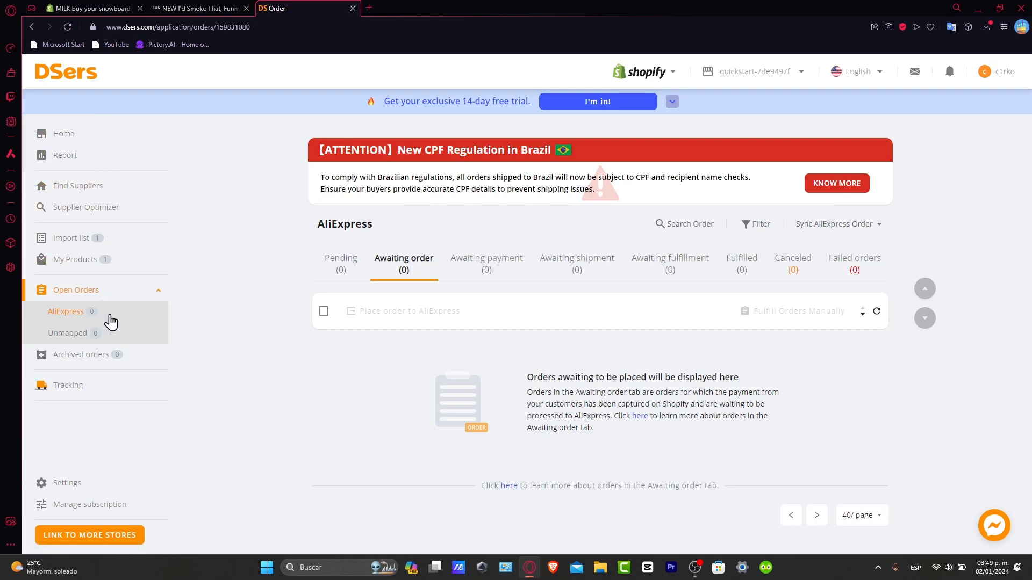
left_click(489, 272)
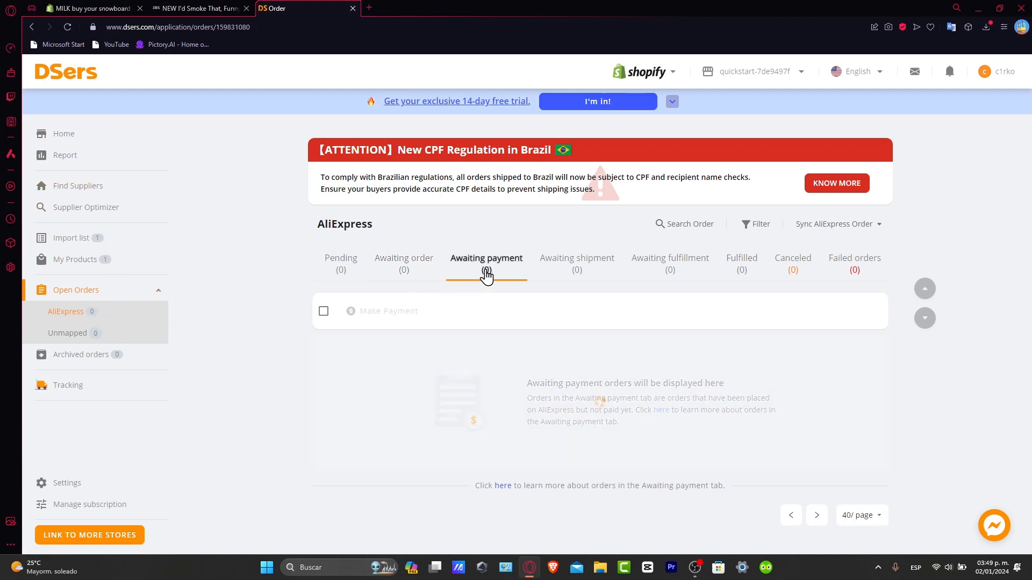
left_click(571, 272)
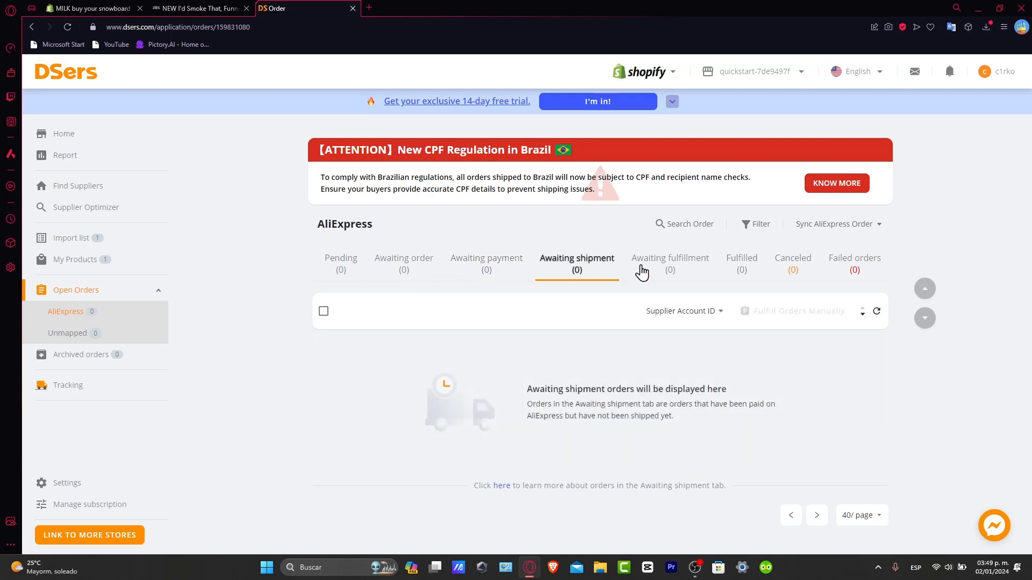
left_click_drag(643, 271, 637, 274)
left_click(829, 350)
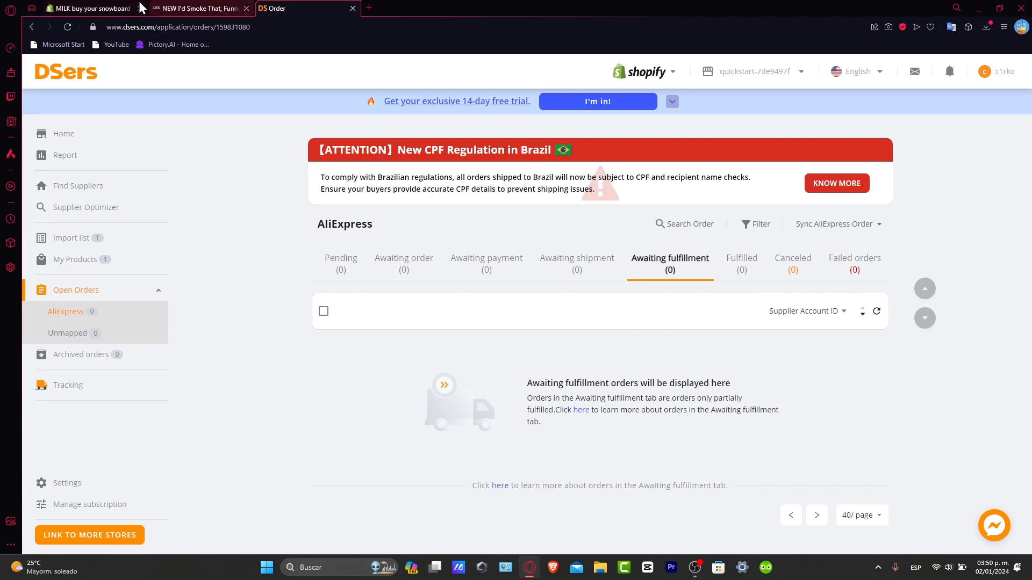
left_click(89, 8)
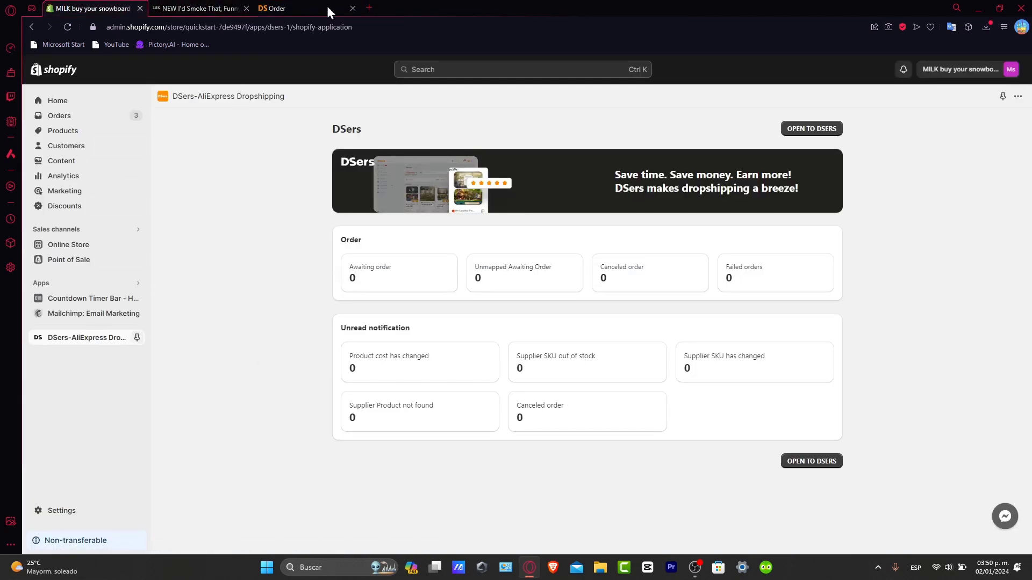
left_click(277, 6)
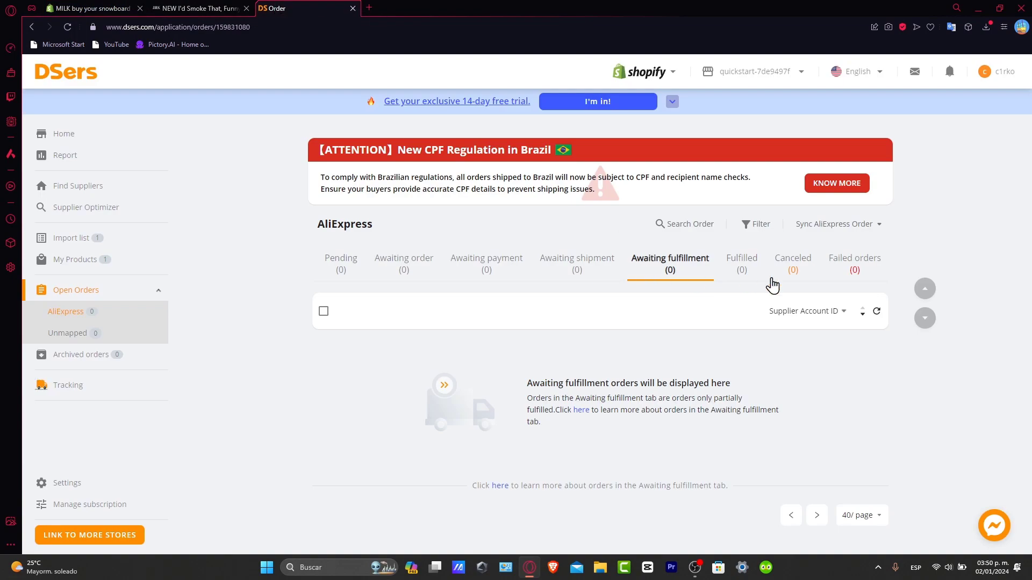